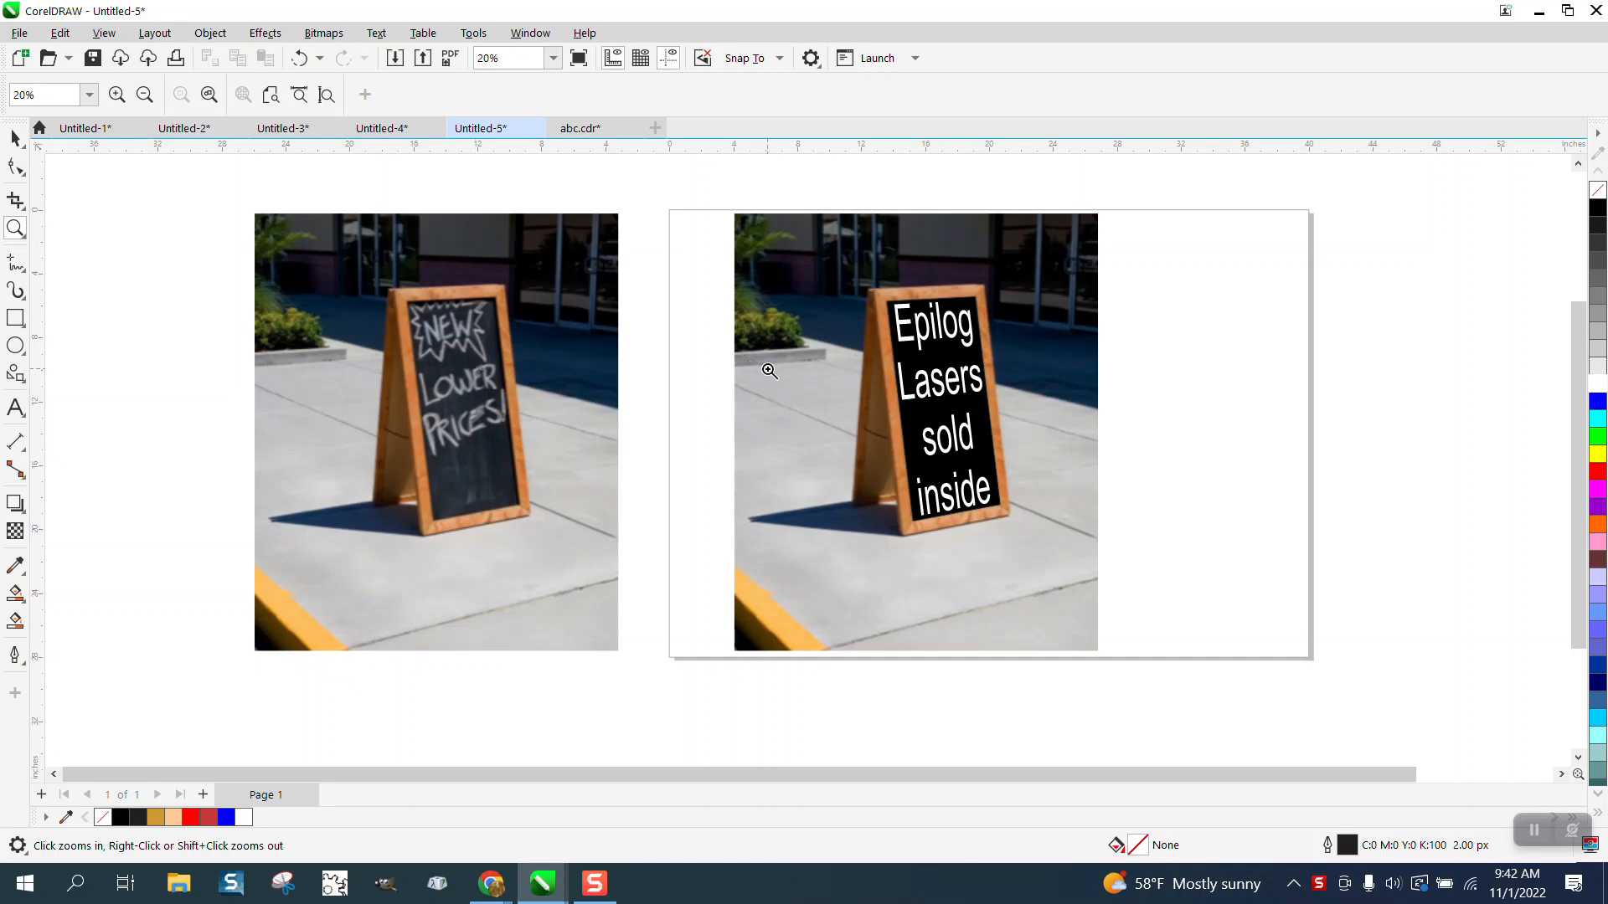
Examine the original chalkboard photo and the finished "Epilog Lasers sold inside" version up close.
{"action": "left_click_drag", "start_coordinate": [280, 204], "coordinate": [670, 624]}
{"action": "right_click", "coordinate": [660, 503]}
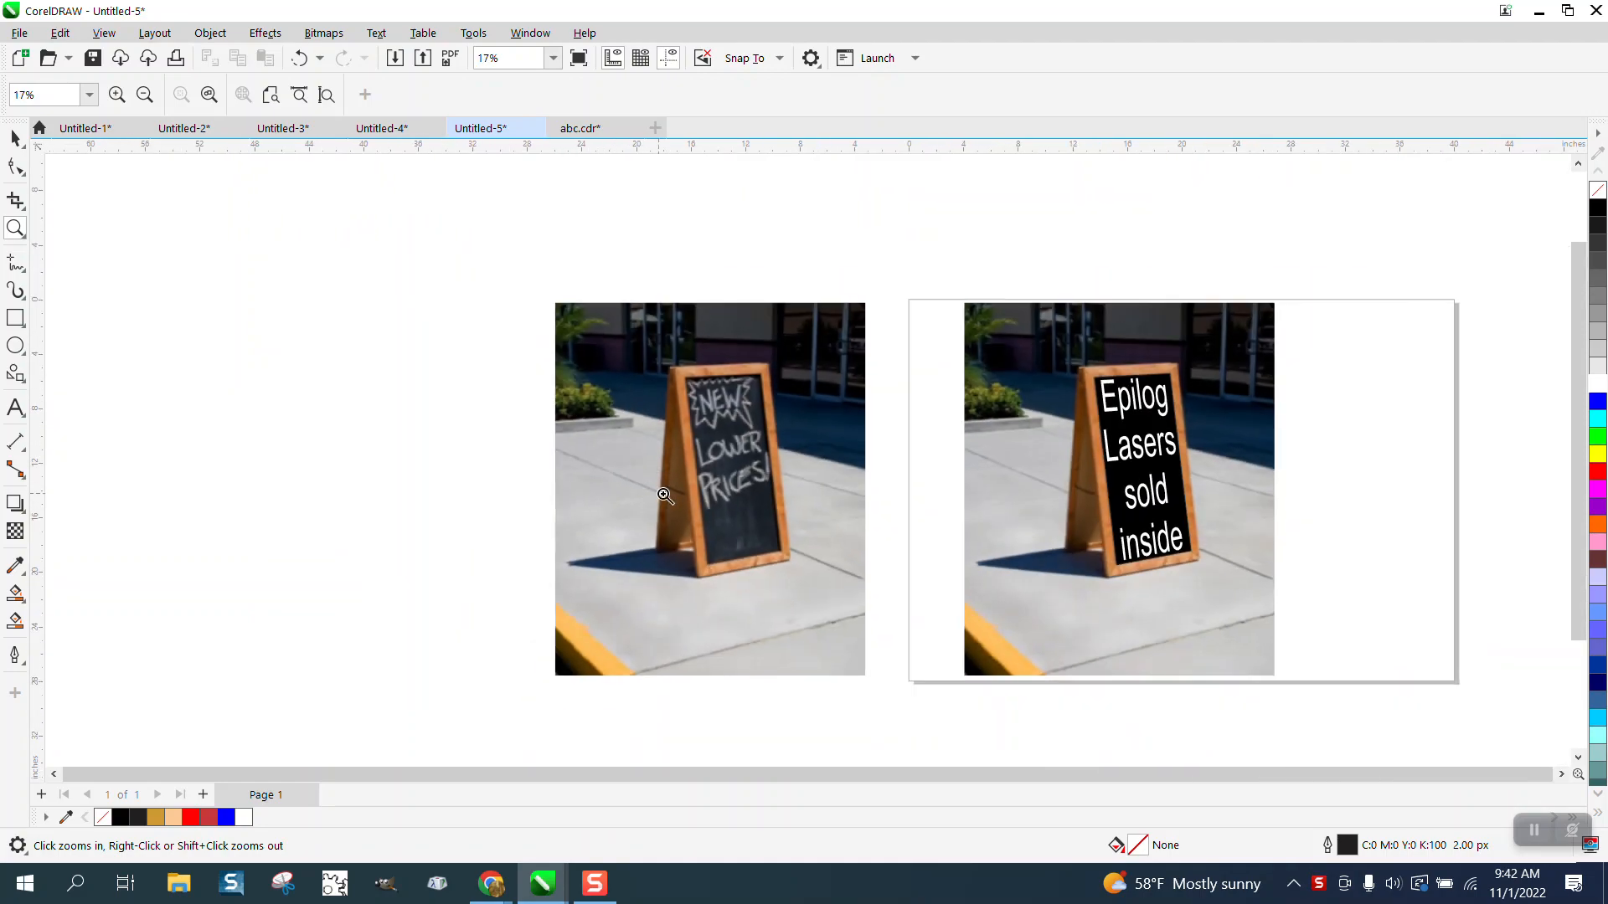
{"action": "left_click_drag", "start_coordinate": [1042, 351], "coordinate": [1291, 624]}
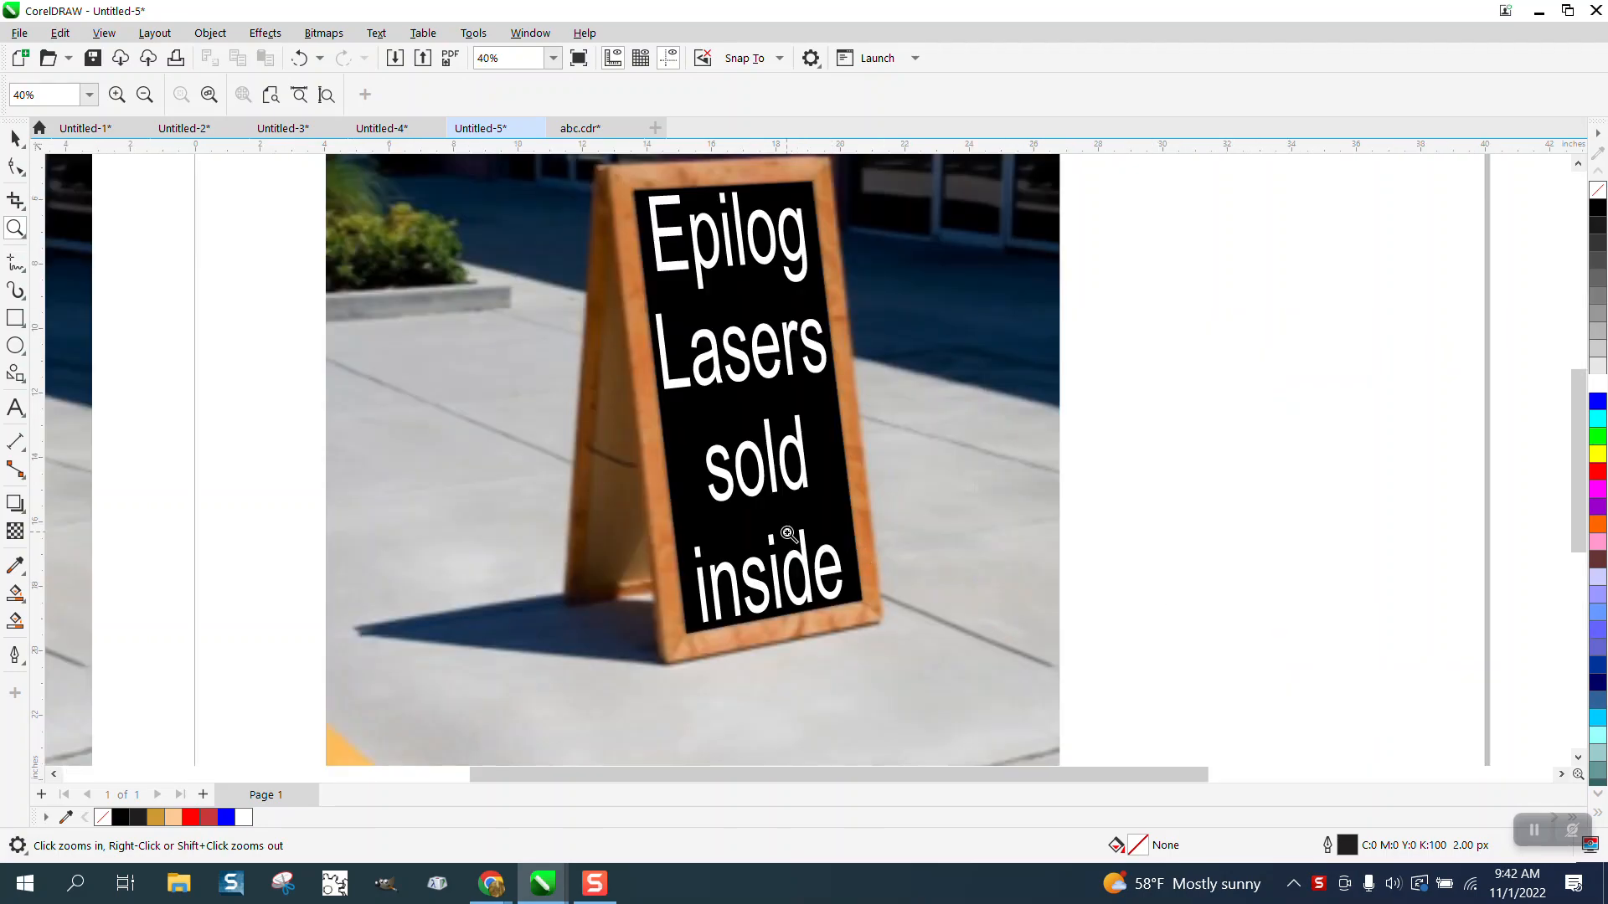
{"action": "scroll", "coordinate": [769, 525], "scroll_direction": "down", "scroll_amount": 4}
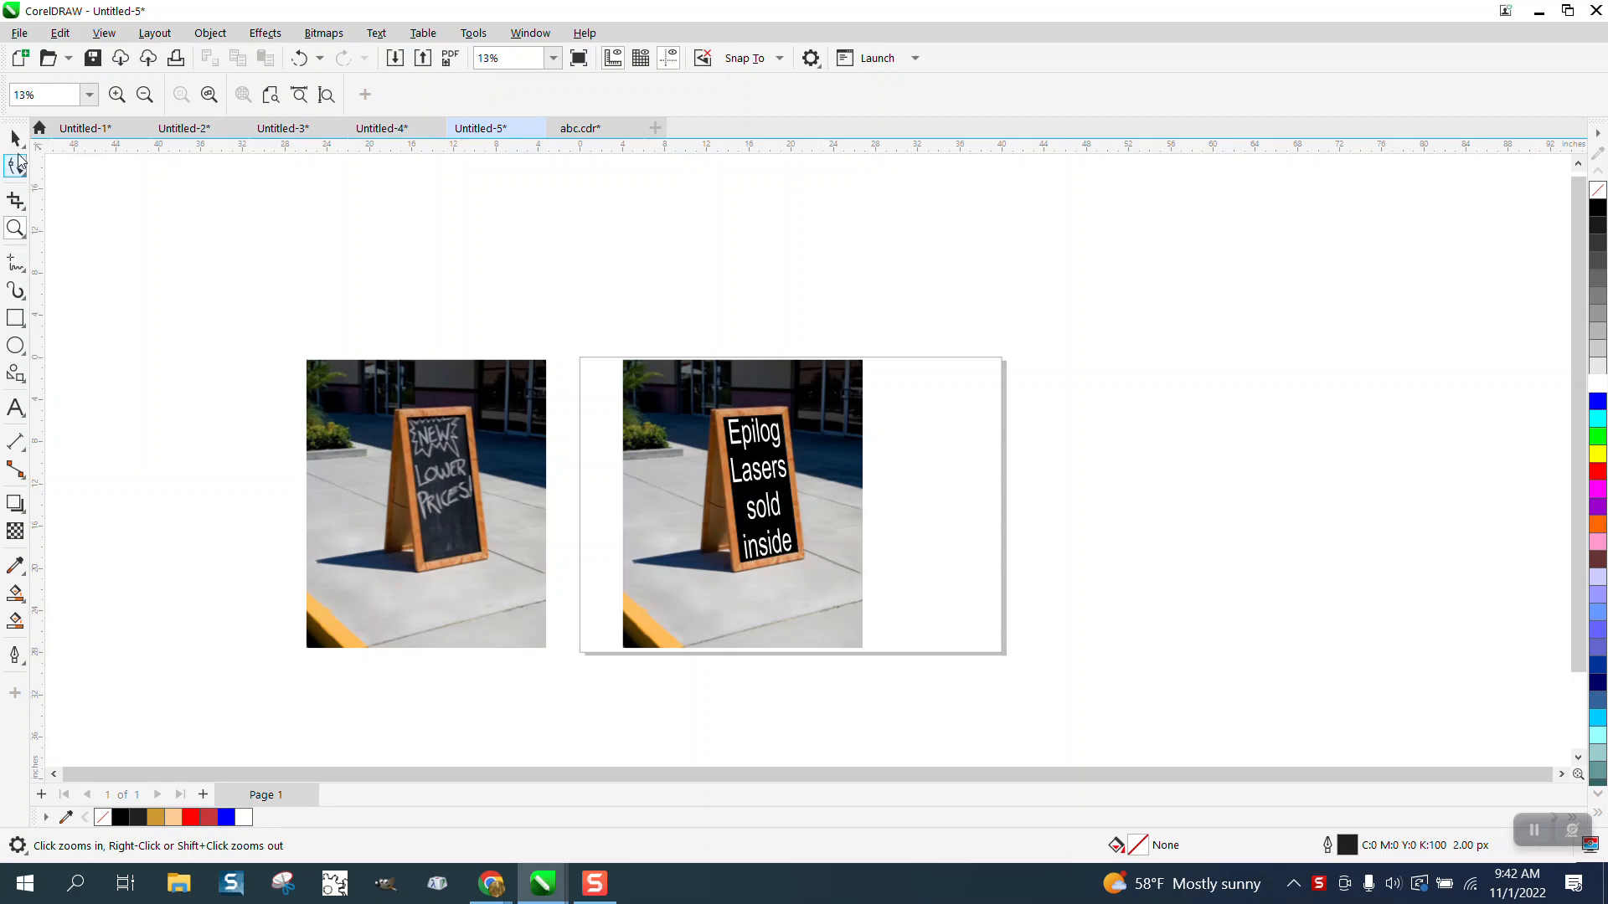
{"action": "mouse_move", "coordinate": [593, 330]}
{"action": "left_mouse_down"}
{"action": "mouse_move", "coordinate": [679, 500]}
{"action": "mouse_move", "coordinate": [837, 628]}
{"action": "mouse_move", "coordinate": [599, 500]}
{"action": "mouse_move", "coordinate": [599, 338]}
{"action": "left_mouse_up"}
{"action": "scroll", "coordinate": [259, 266], "scroll_direction": "down", "scroll_amount": 10}
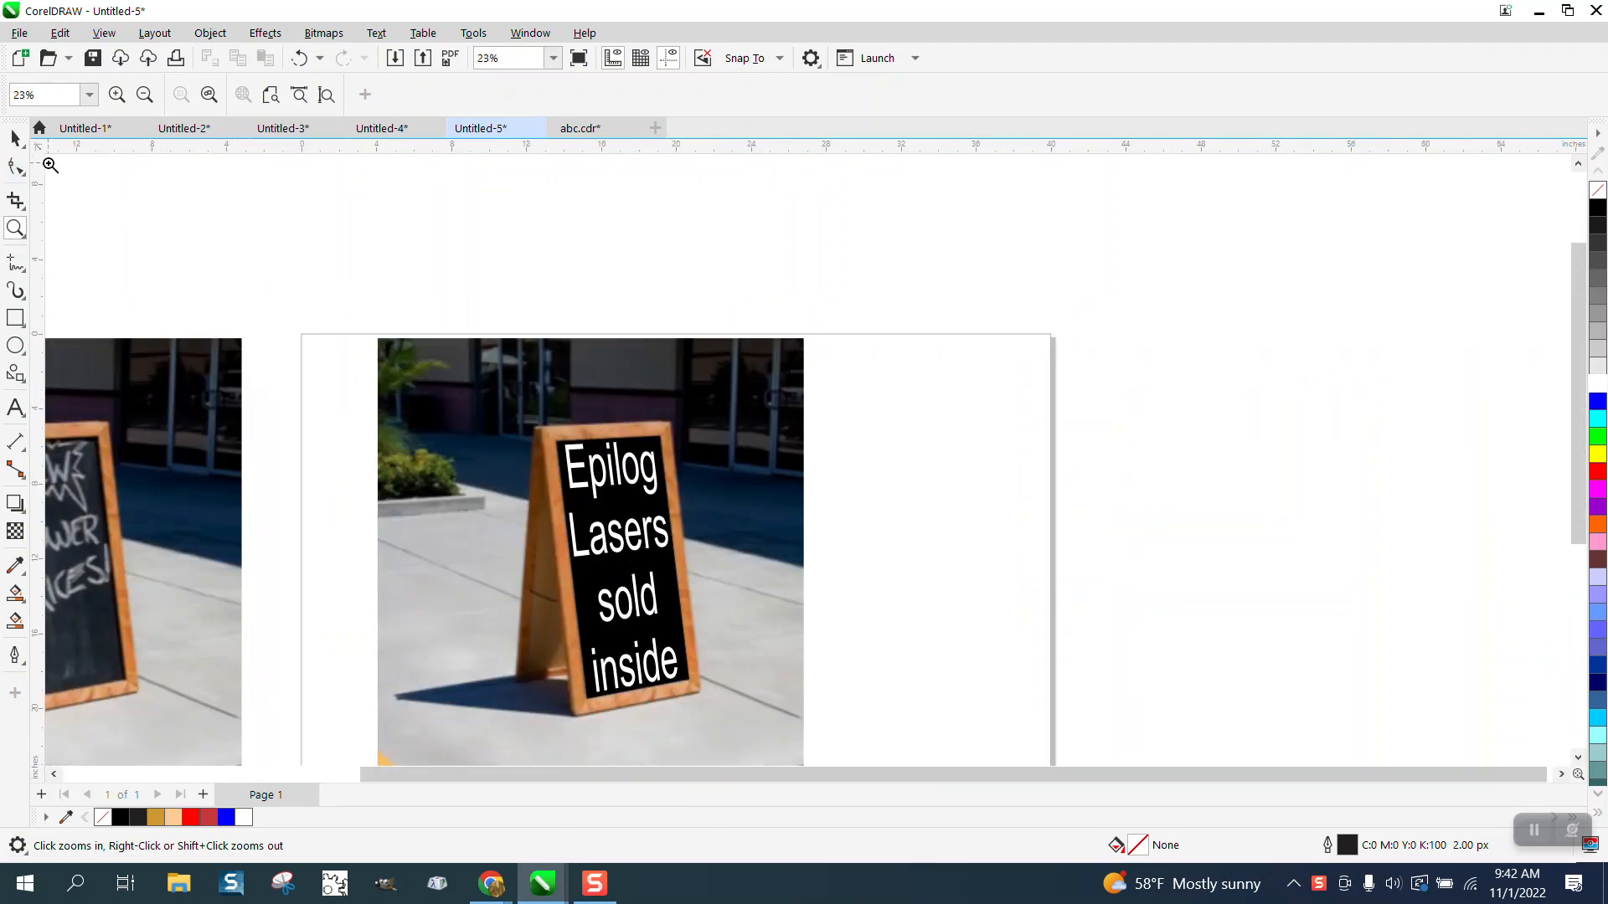
Move the finished sign mock-up off the page to its right and place the original chalkboard photo on the page.
{"action": "left_click", "coordinate": [15, 139]}
{"action": "scroll", "coordinate": [335, 266], "scroll_direction": "down", "scroll_amount": 1}
{"action": "left_click_drag", "start_coordinate": [325, 309], "coordinate": [818, 761]}
{"action": "key", "text": "Right"}
{"action": "key", "text": "Right"}
{"action": "key", "text": "Right"}
{"action": "key", "text": "Right"}
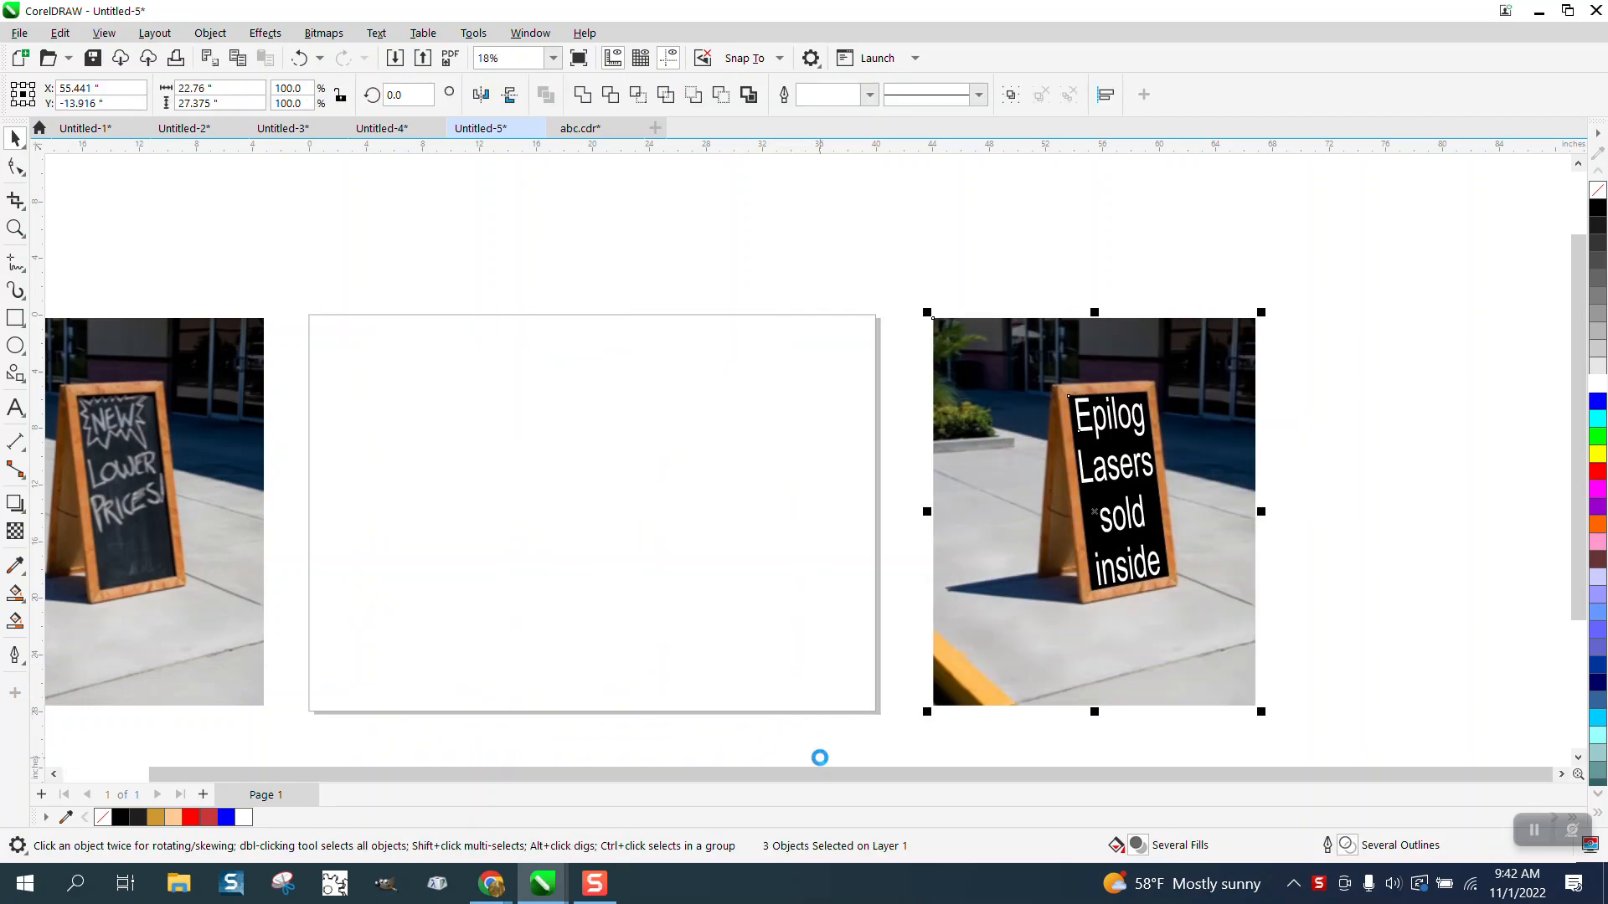
{"action": "left_click_drag", "start_coordinate": [140, 537], "coordinate": [556, 527]}
Draw a rectangle about 6.5 by 13.1 inches over the chalkboard area and give it a red outline.
{"action": "left_click", "coordinate": [30, 325]}
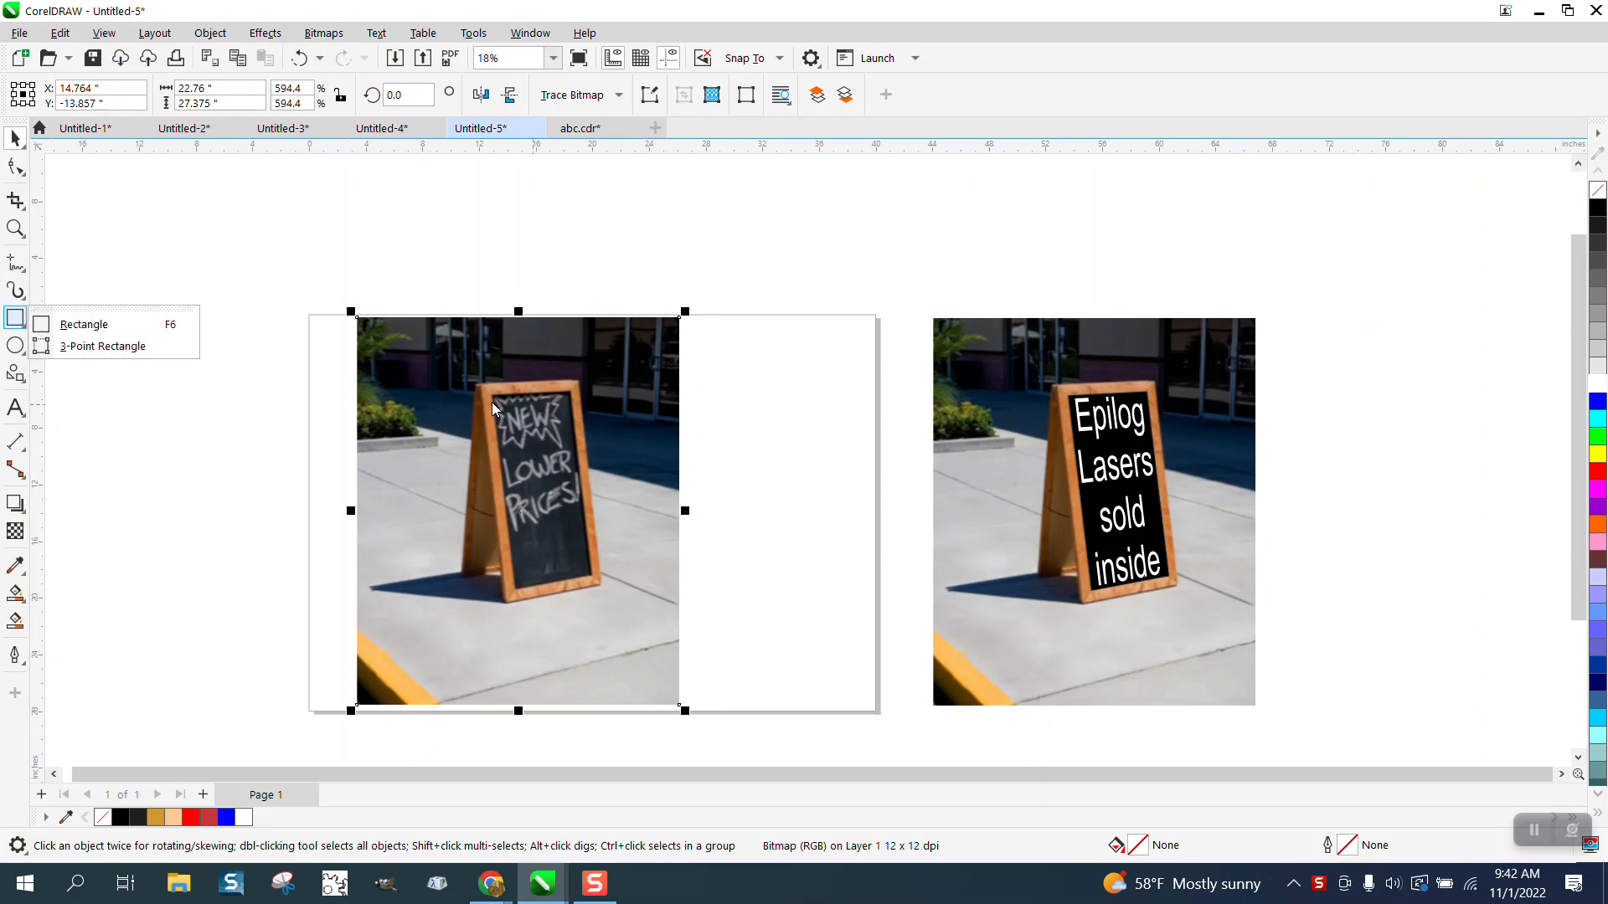
{"action": "left_click", "coordinate": [126, 327]}
{"action": "left_click_drag", "start_coordinate": [497, 395], "coordinate": [596, 579]}
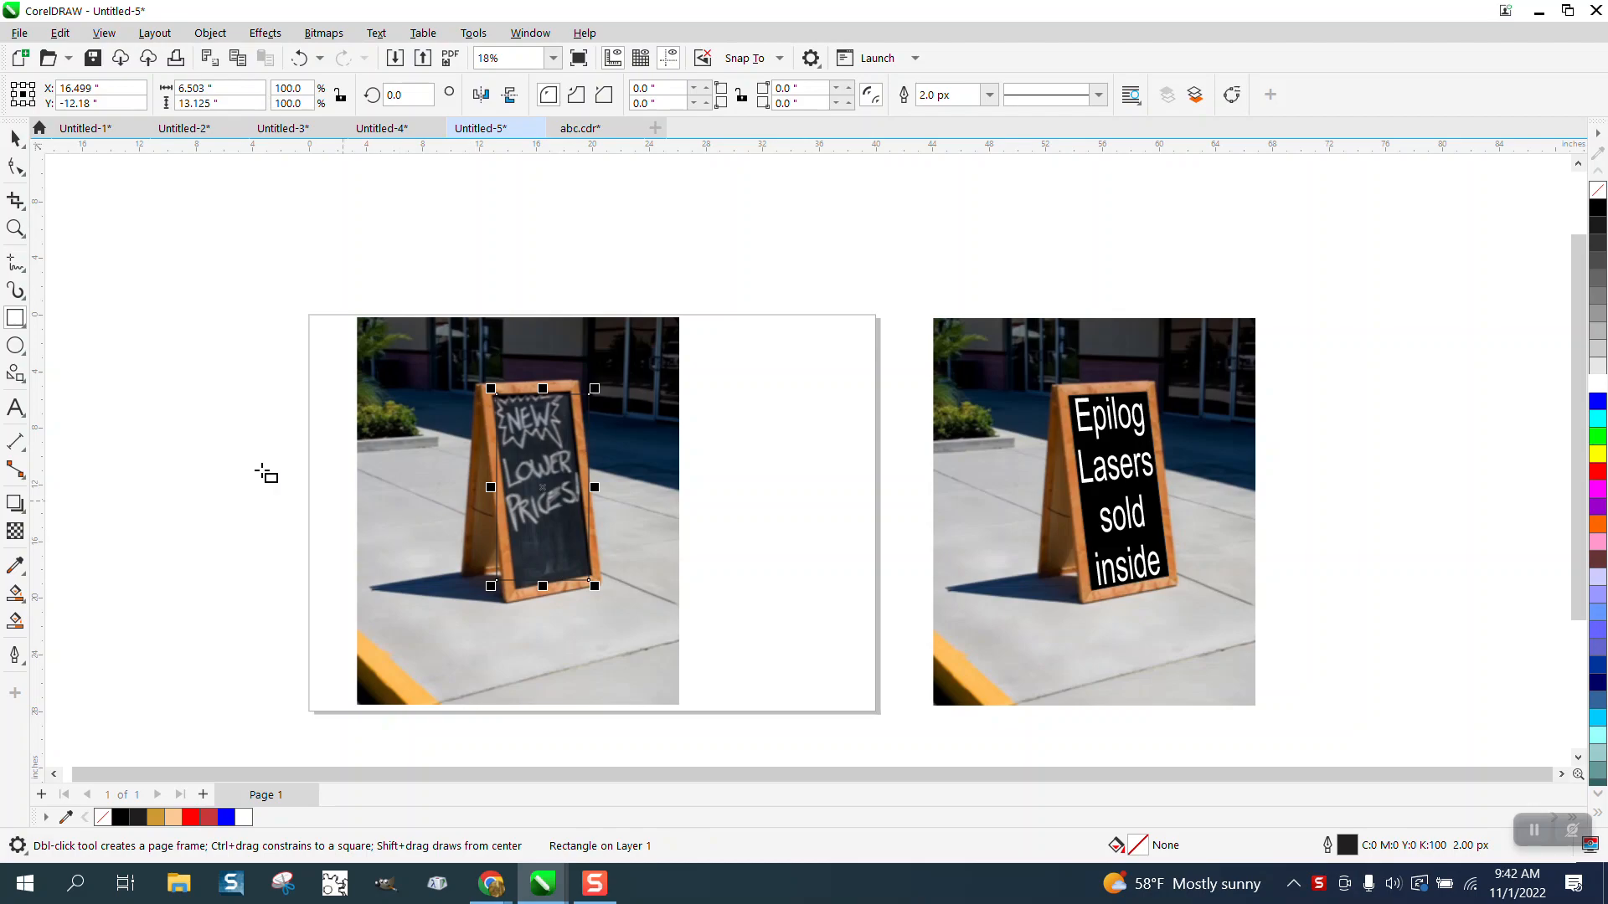
{"action": "left_click", "coordinate": [15, 229]}
{"action": "left_click_drag", "start_coordinate": [400, 352], "coordinate": [799, 624]}
{"action": "left_click", "coordinate": [15, 138]}
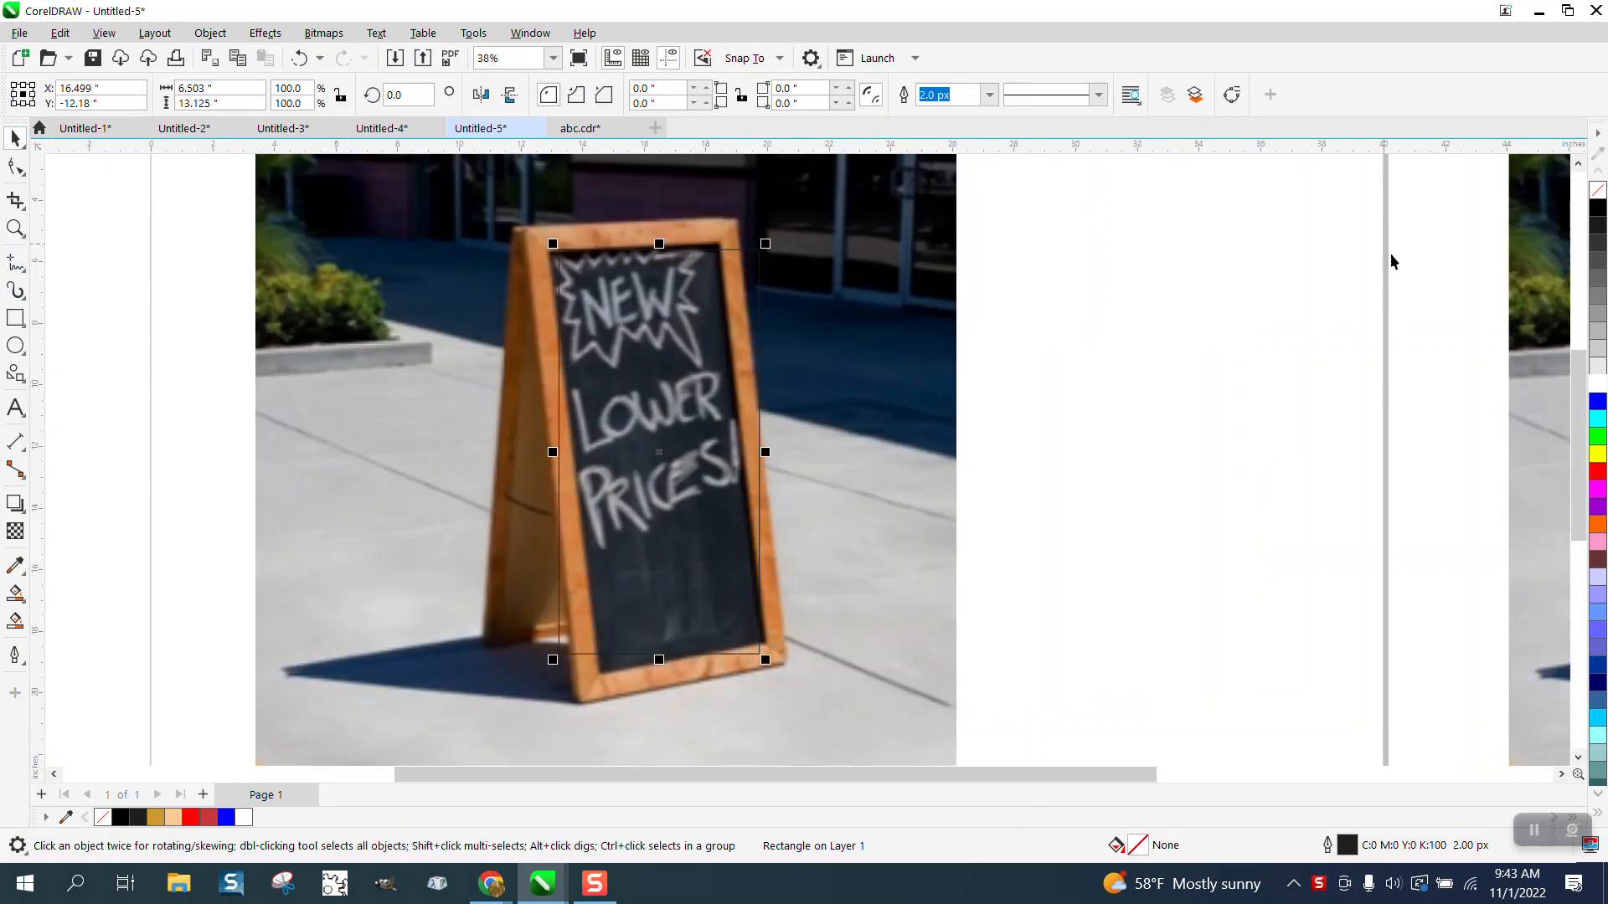
{"action": "right_click", "coordinate": [1599, 467]}
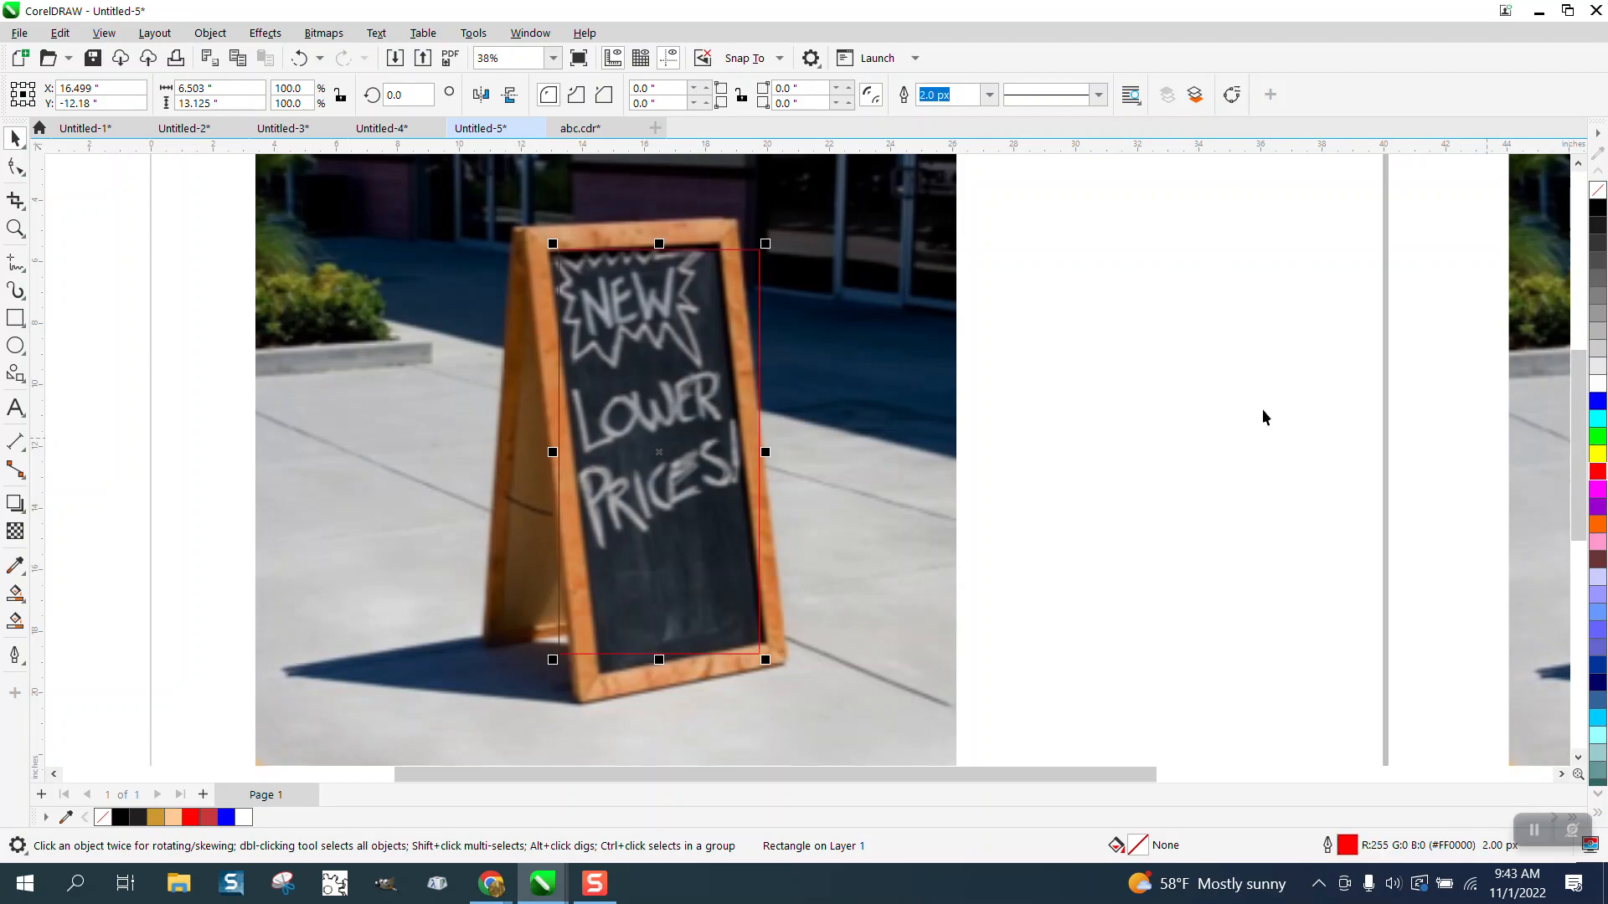
Add a perspective to the red rectangle and fit its two upper corners to the chalkboard's inner frame corners.
{"action": "left_click", "coordinate": [220, 35]}
{"action": "mouse_move", "coordinate": [256, 511]}
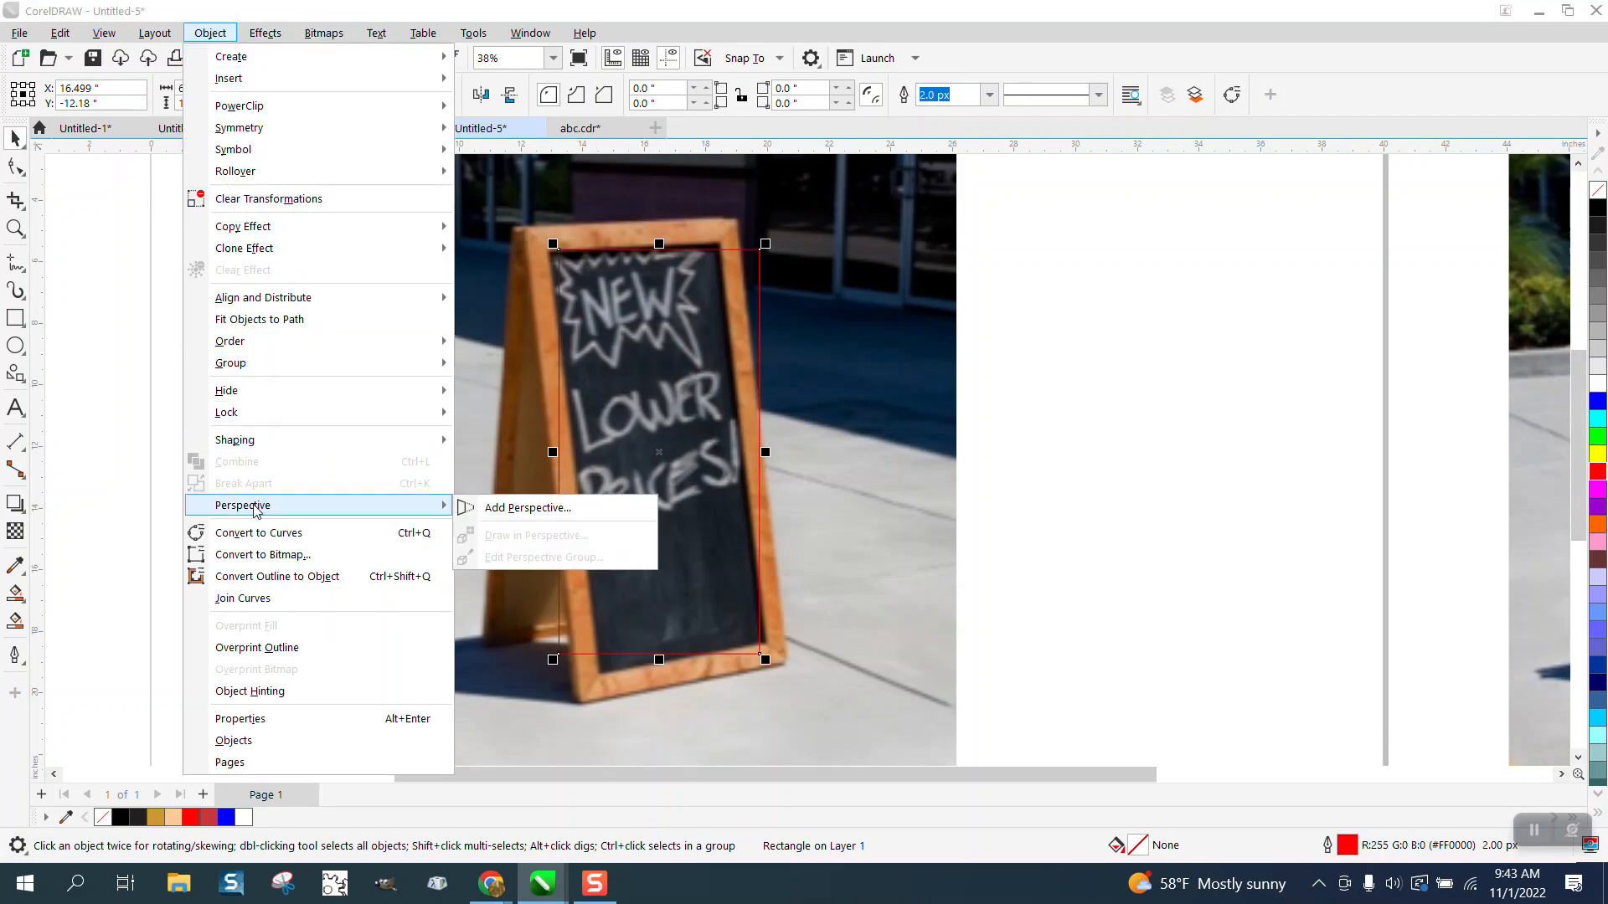
{"action": "left_click", "coordinate": [513, 513]}
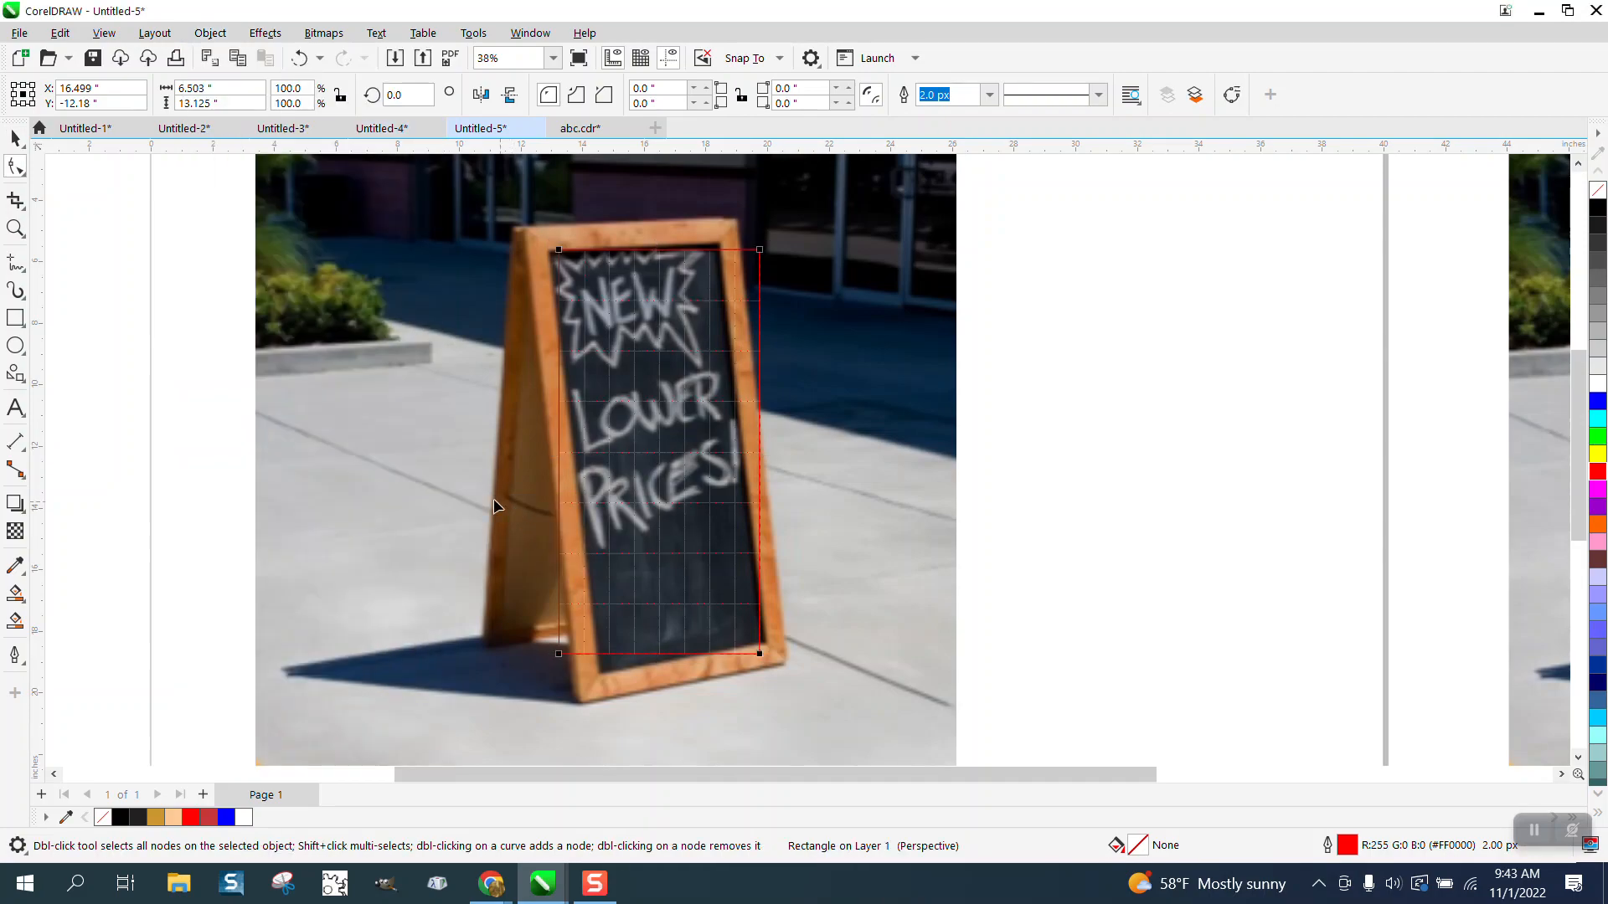
{"action": "left_click_drag", "start_coordinate": [559, 250], "coordinate": [548, 255]}
{"action": "left_click_drag", "start_coordinate": [761, 251], "coordinate": [721, 244]}
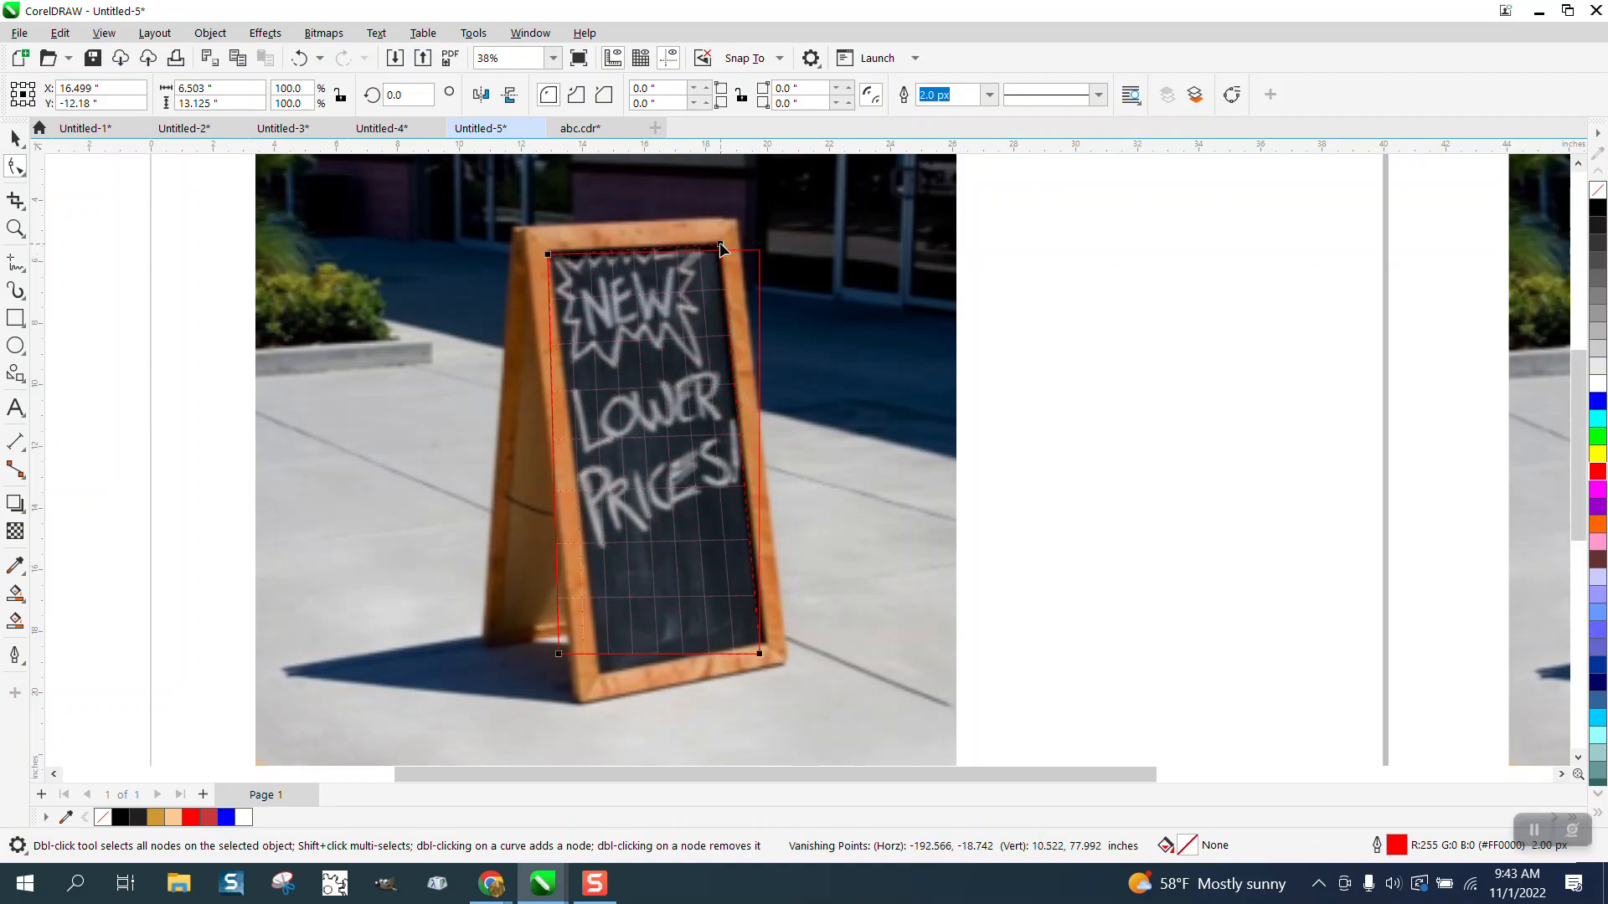
{"action": "left_click", "coordinate": [15, 227]}
{"action": "left_click_drag", "start_coordinate": [522, 214], "coordinate": [906, 387]}
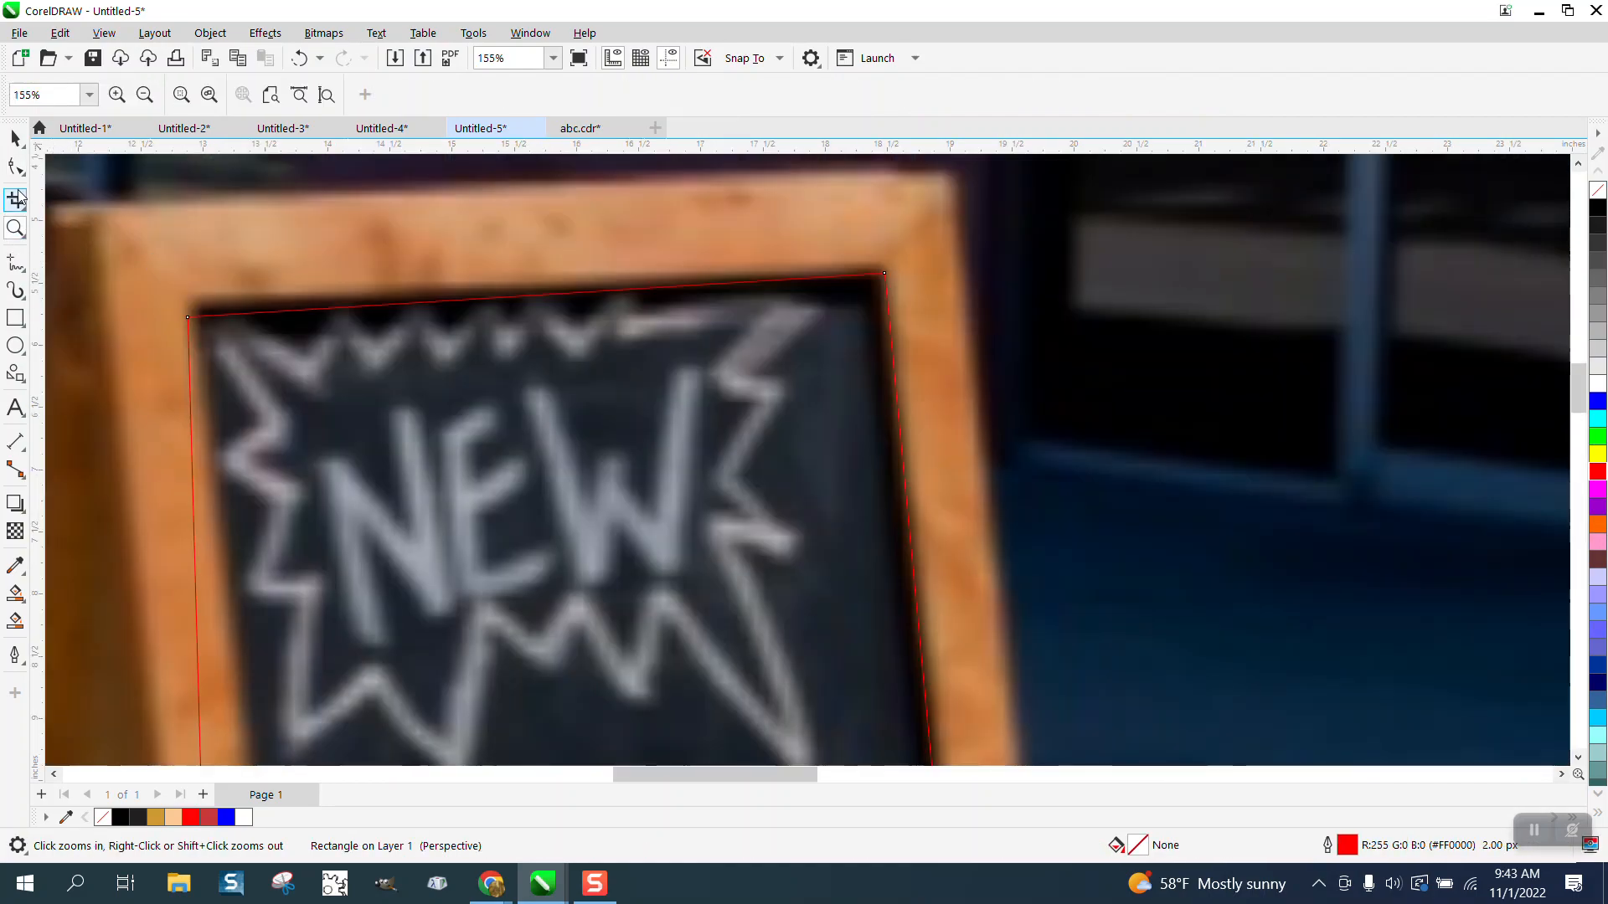
{"action": "key", "text": "F10"}
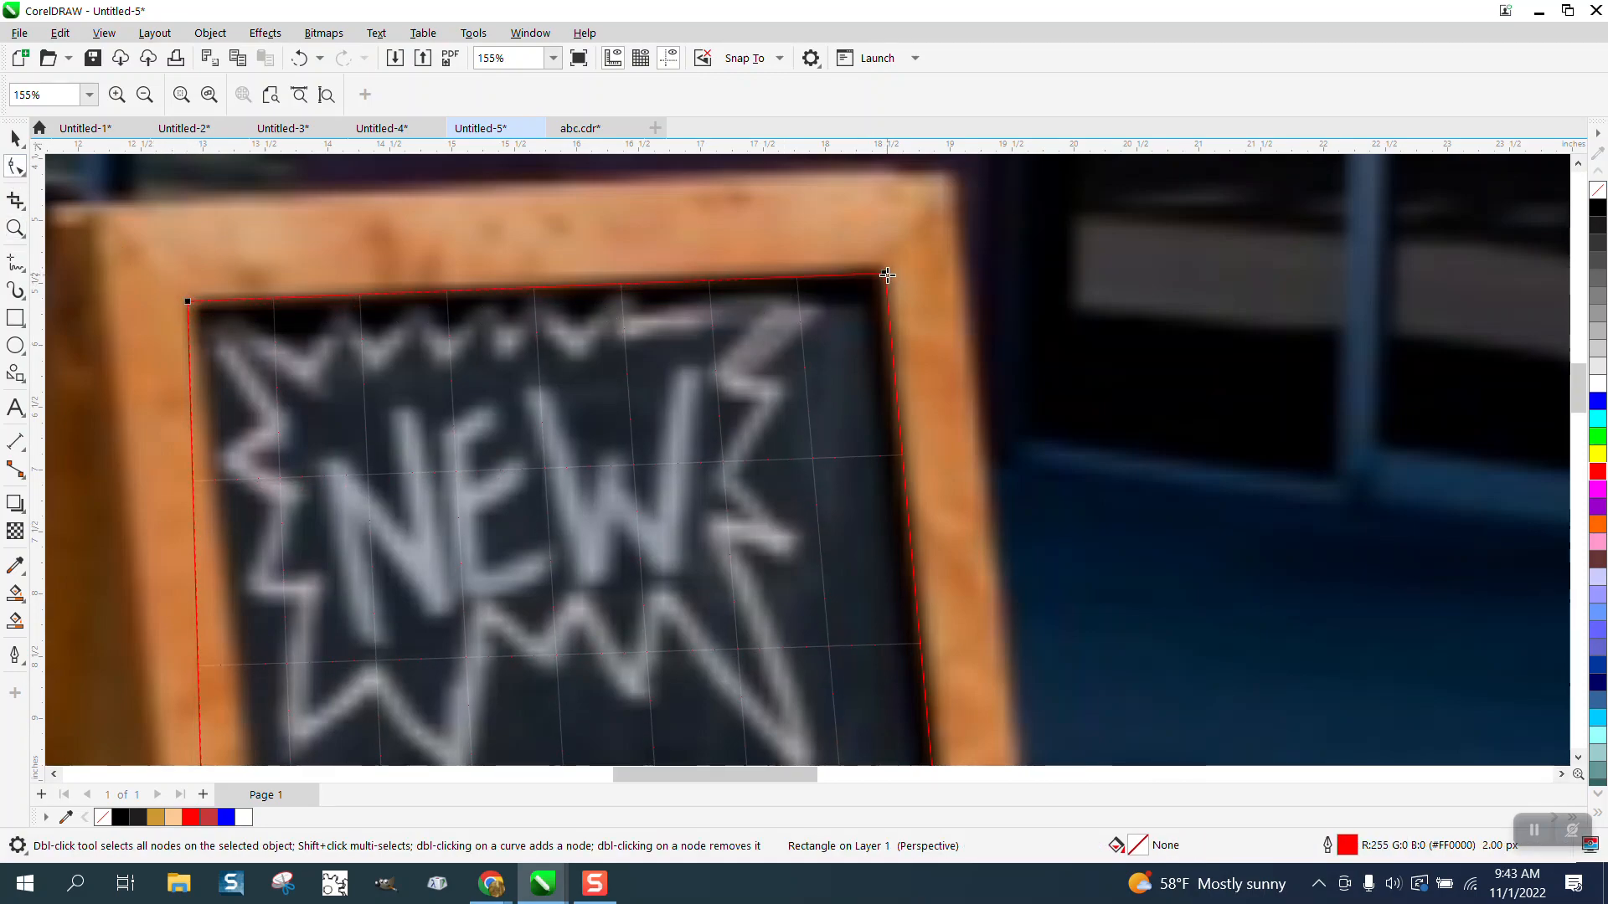
{"action": "scroll", "coordinate": [771, 244], "scroll_direction": "down", "scroll_amount": 3}
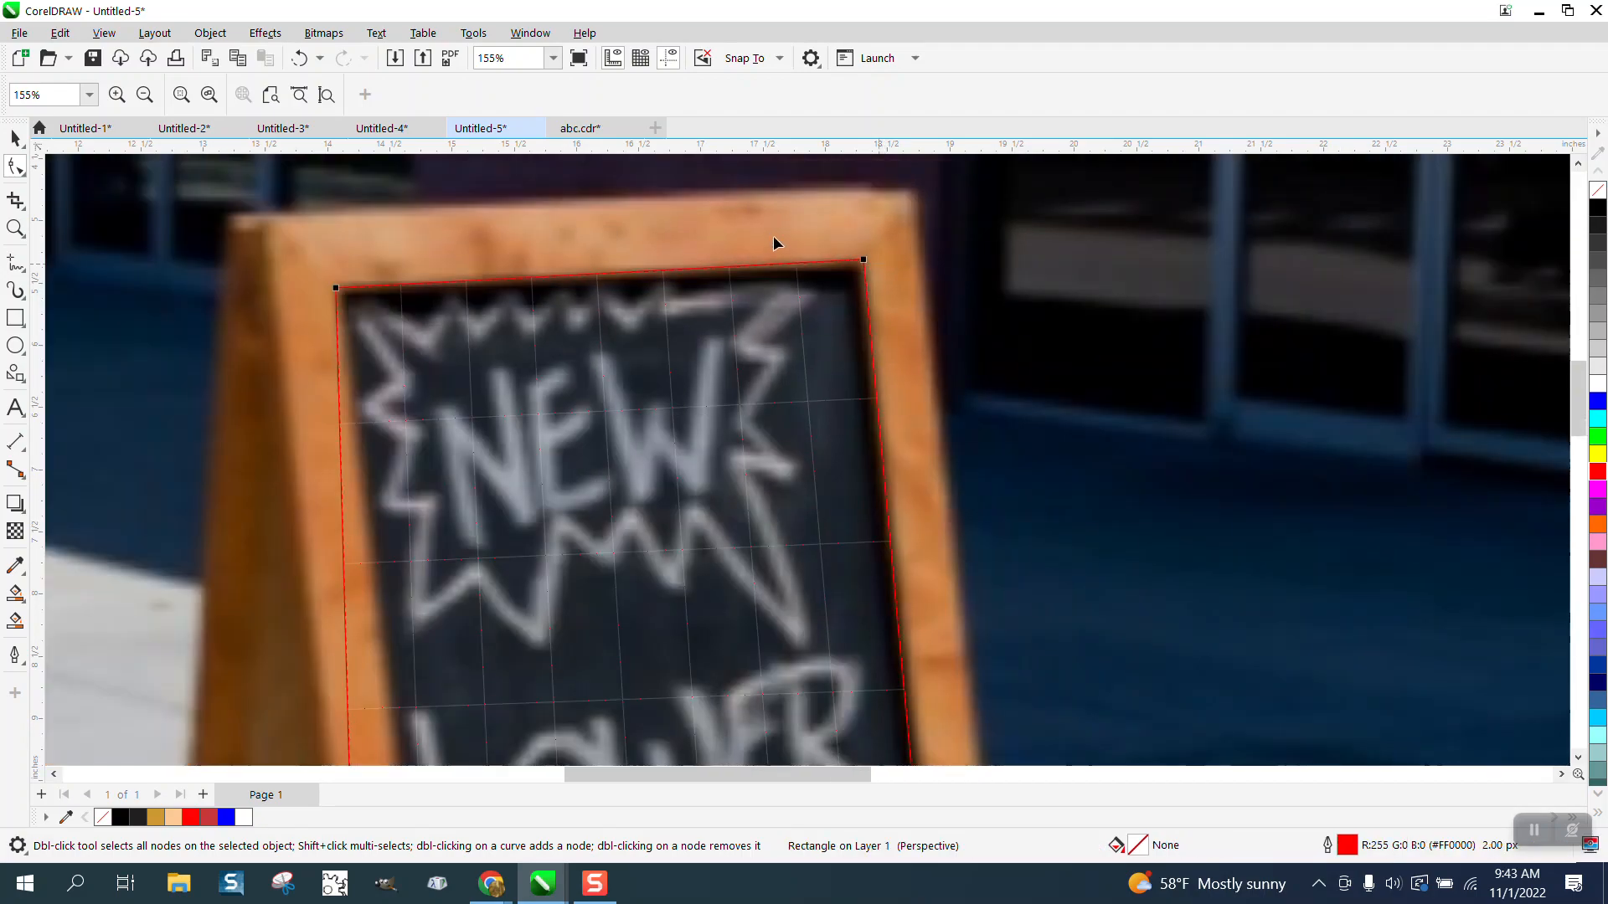
Fit the perspective rectangle's two lower corners to the chalkboard's lower inner frame corners.
{"action": "left_click", "coordinate": [17, 229]}
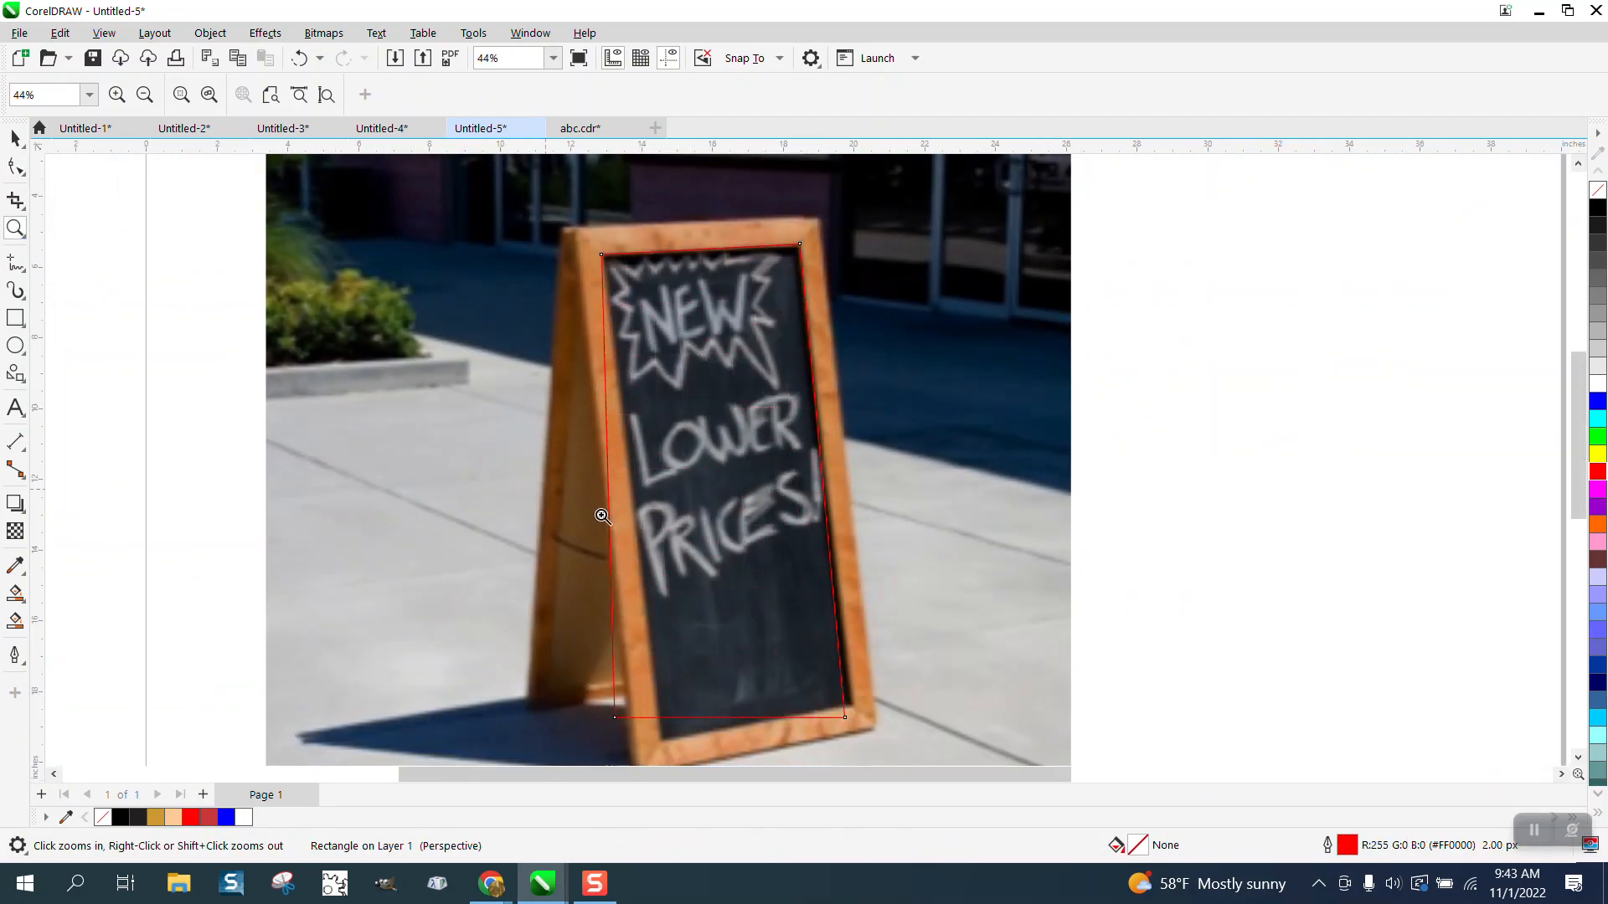
{"action": "left_click_drag", "start_coordinate": [554, 625], "coordinate": [948, 767]}
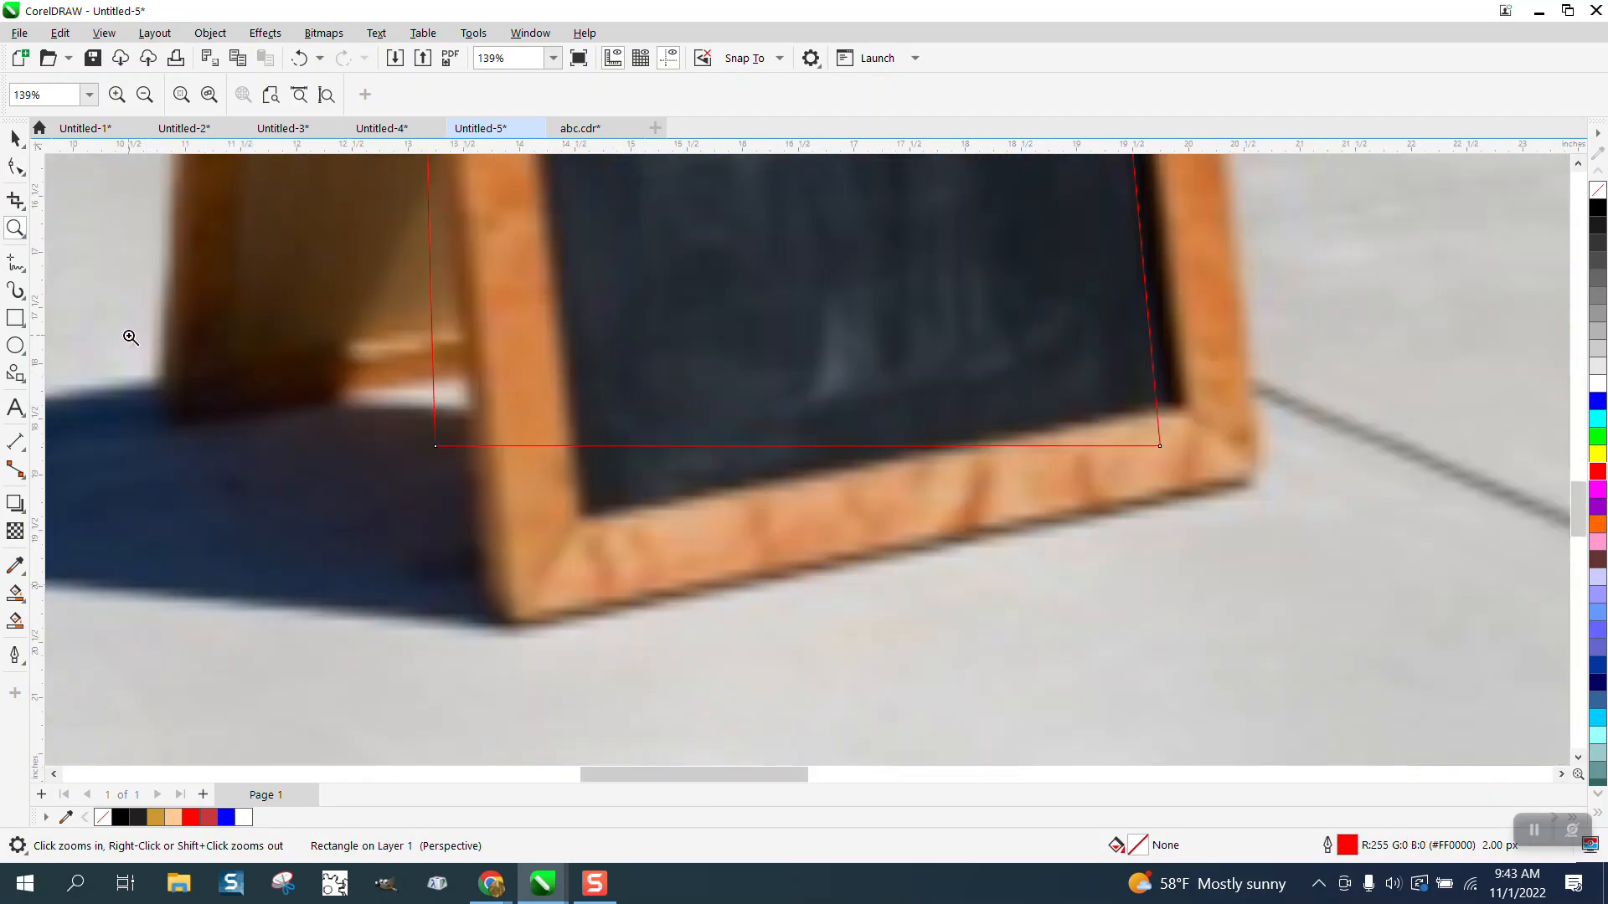
{"action": "left_click", "coordinate": [21, 174]}
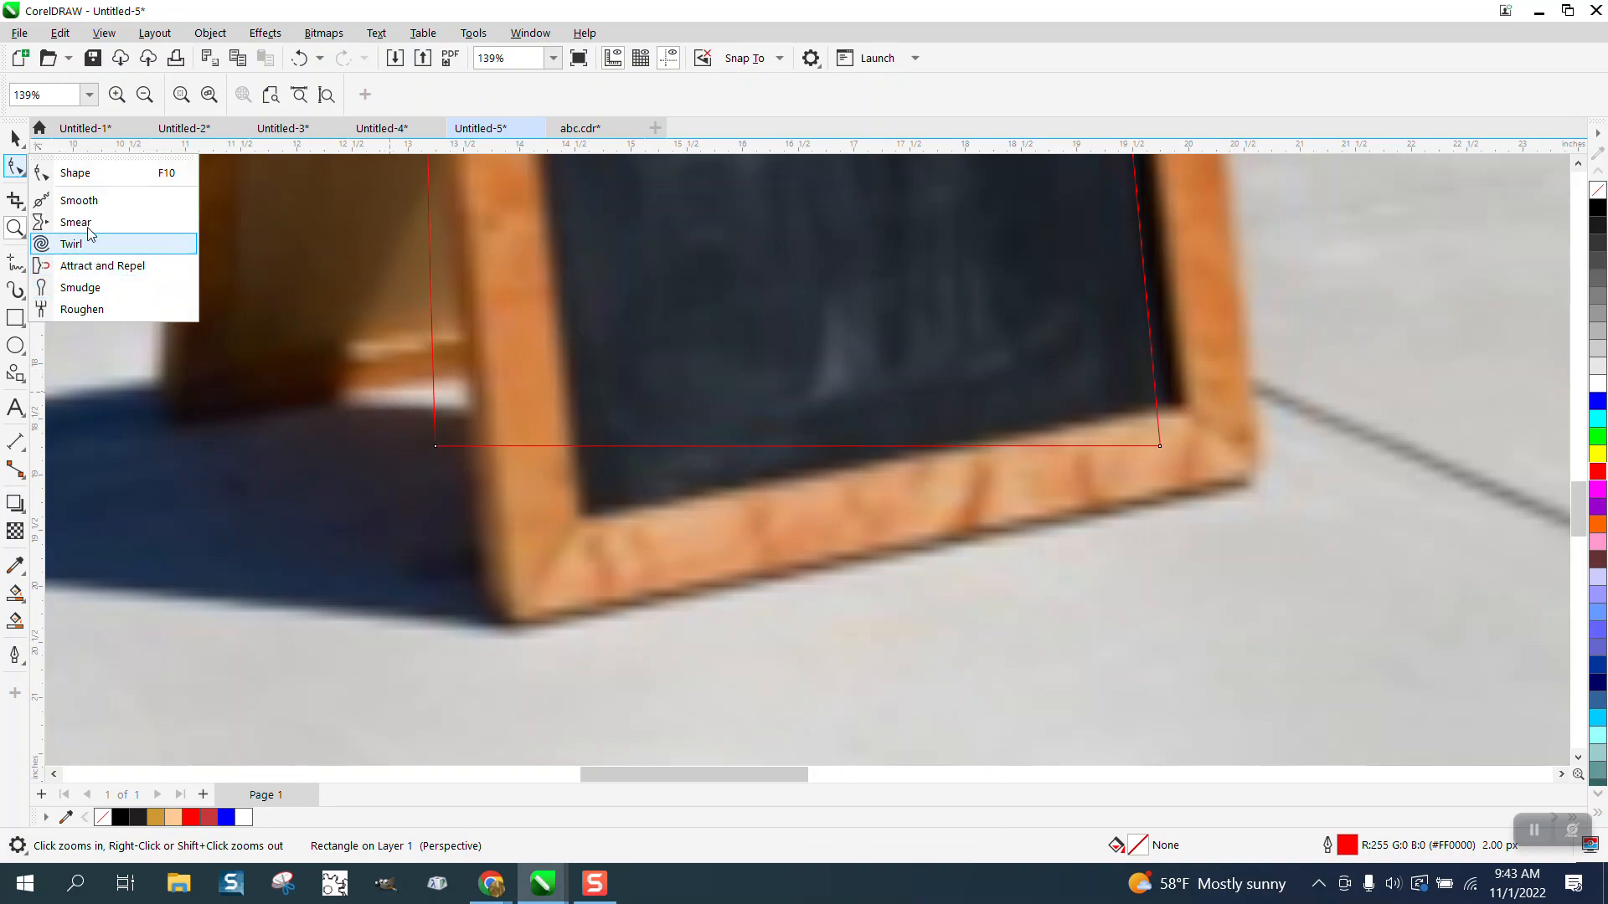
{"action": "left_click", "coordinate": [76, 173]}
{"action": "left_click_drag", "start_coordinate": [437, 452], "coordinate": [584, 522]}
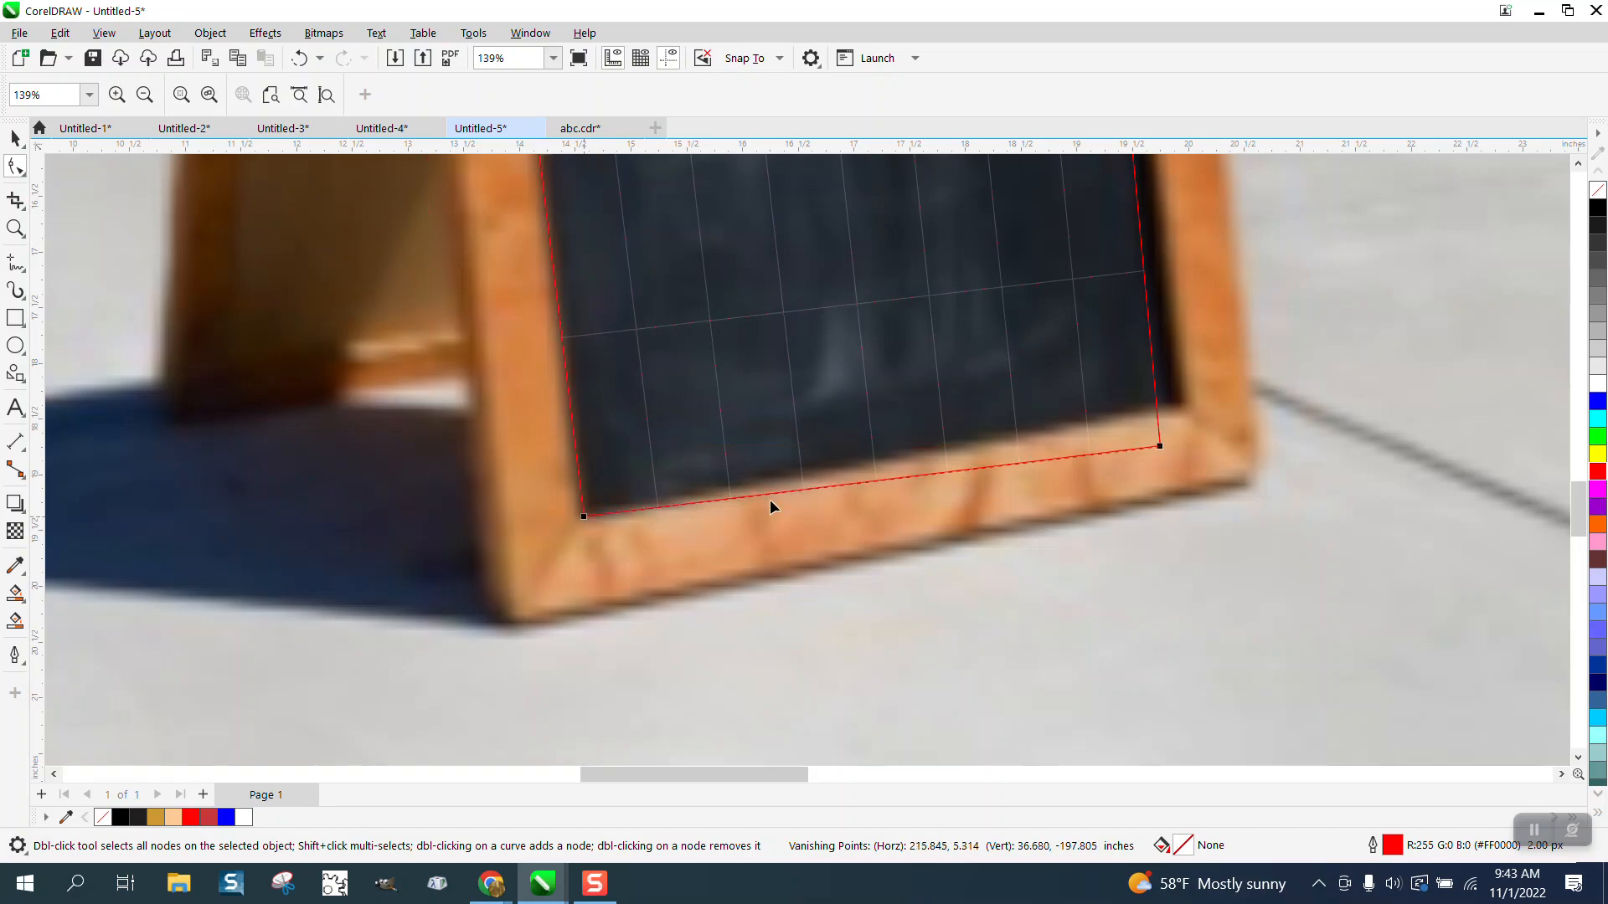
{"action": "left_click_drag", "start_coordinate": [1158, 442], "coordinate": [1181, 410]}
Move the red perspective outline off the chalkboard into the blank page area right of the photo.
{"action": "scroll", "coordinate": [208, 476], "scroll_direction": "down", "scroll_amount": 3}
{"action": "scroll", "coordinate": [244, 519], "scroll_direction": "down", "scroll_amount": 5}
{"action": "left_click", "coordinate": [15, 139]}
{"action": "left_click_drag", "start_coordinate": [317, 235], "coordinate": [734, 238]}
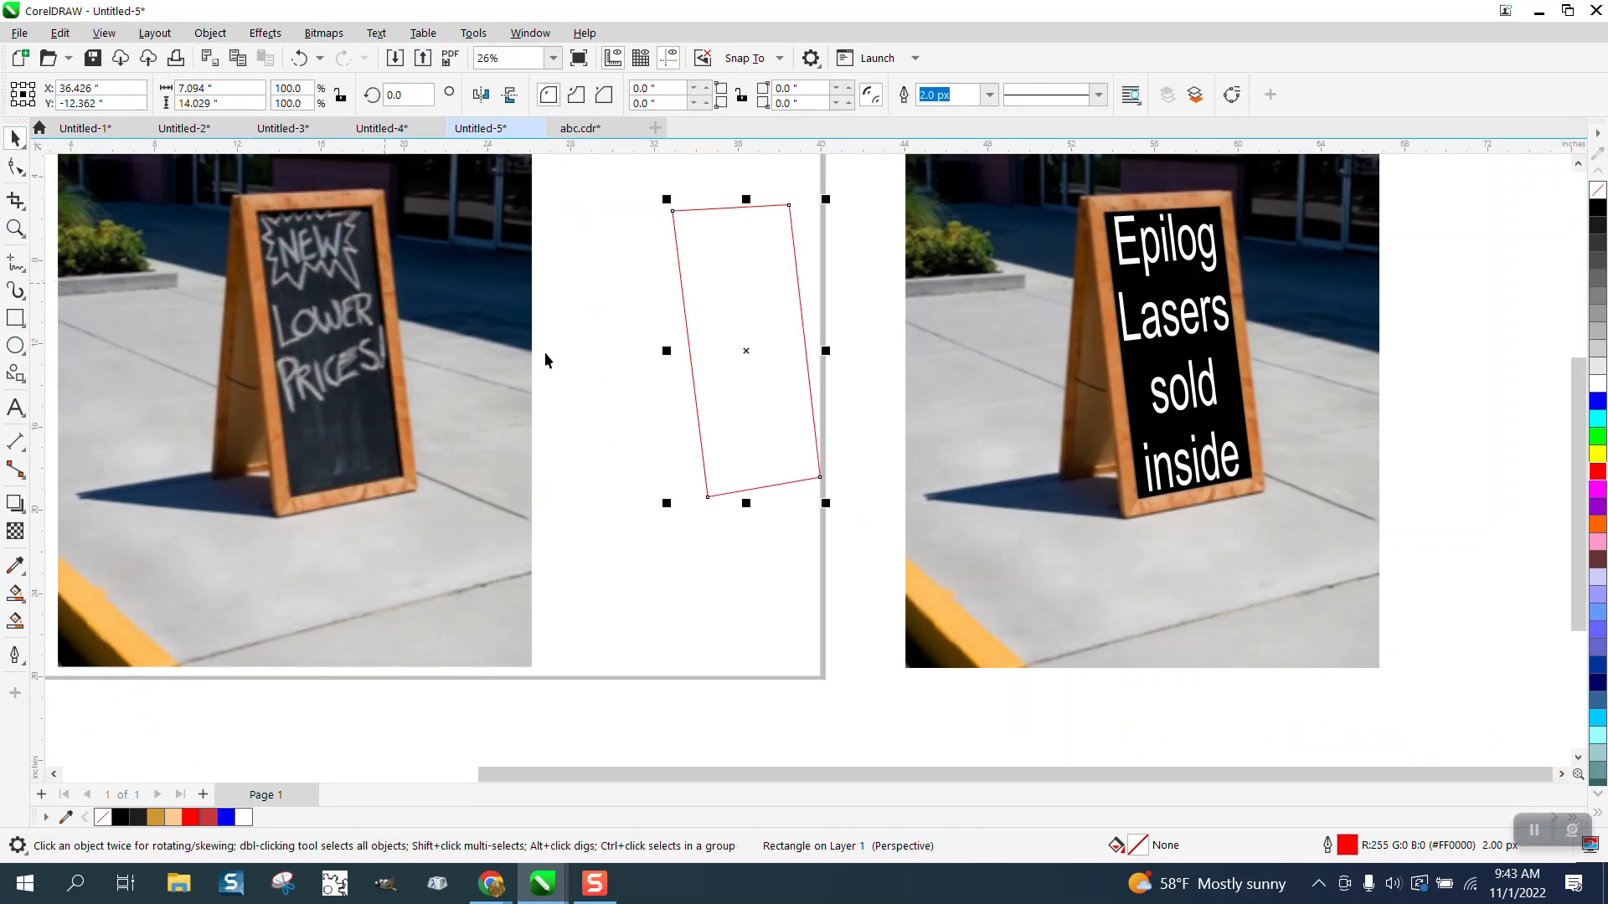
Shift the finished mock-up 30 inches farther right and duplicate the red outline 10 inches to its right.
{"action": "scroll", "coordinate": [707, 478], "scroll_direction": "down", "scroll_amount": 1}
{"action": "left_click_drag", "start_coordinate": [856, 173], "coordinate": [1358, 690]}
{"action": "key", "text": "Right"}
{"action": "key", "text": "Right"}
{"action": "key", "text": "Right"}
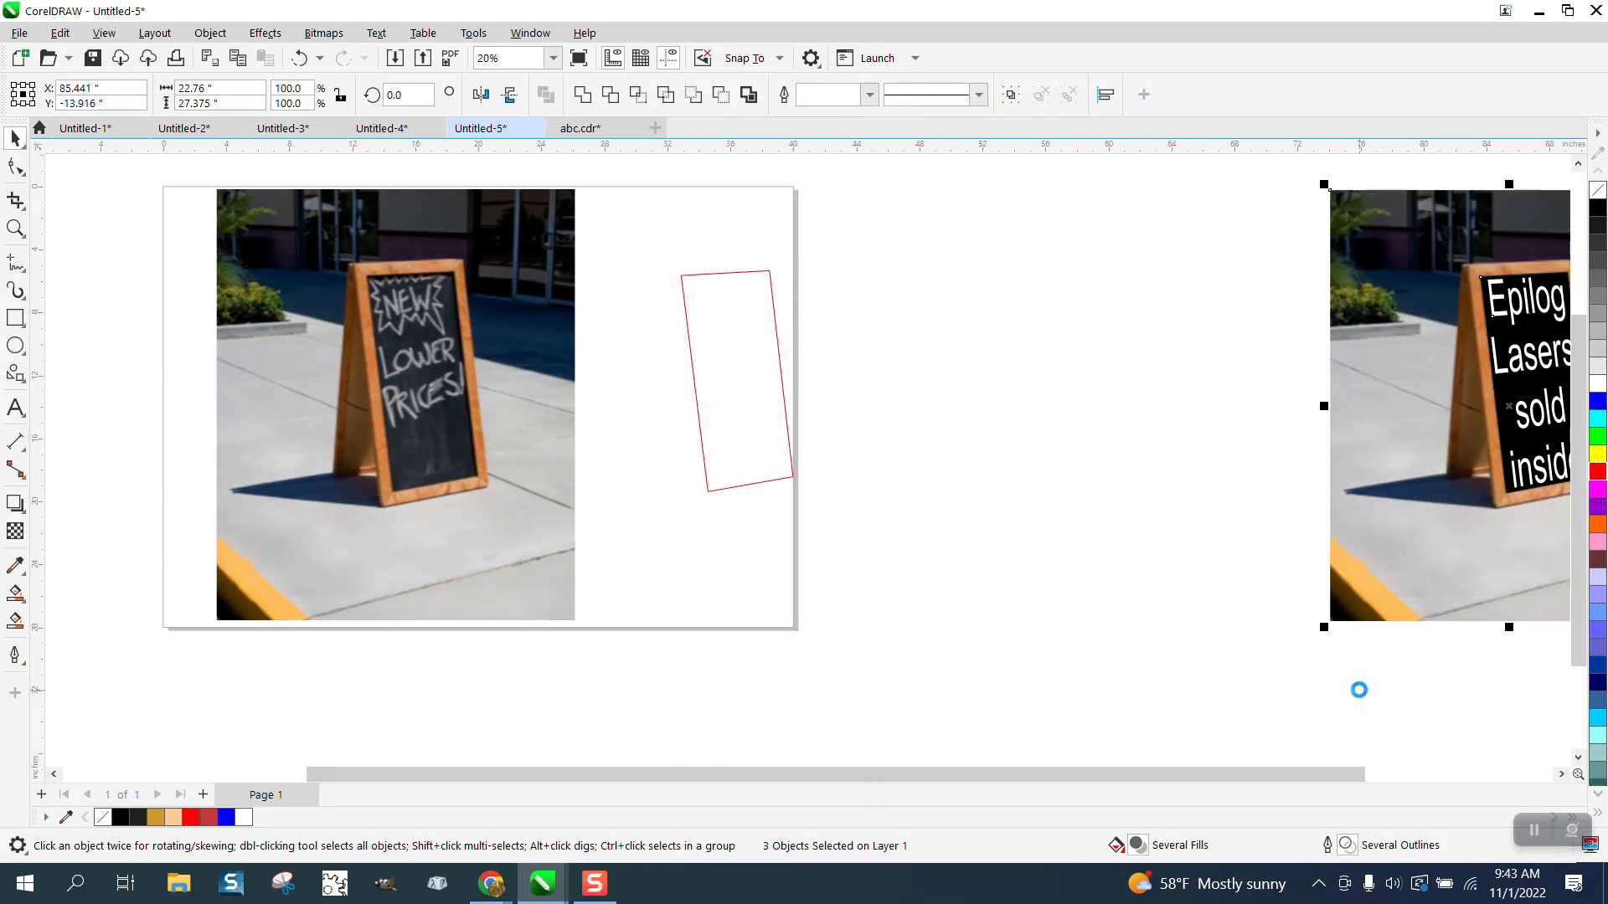
{"action": "left_click", "coordinate": [745, 450]}
{"action": "key", "text": "ctrl+d"}
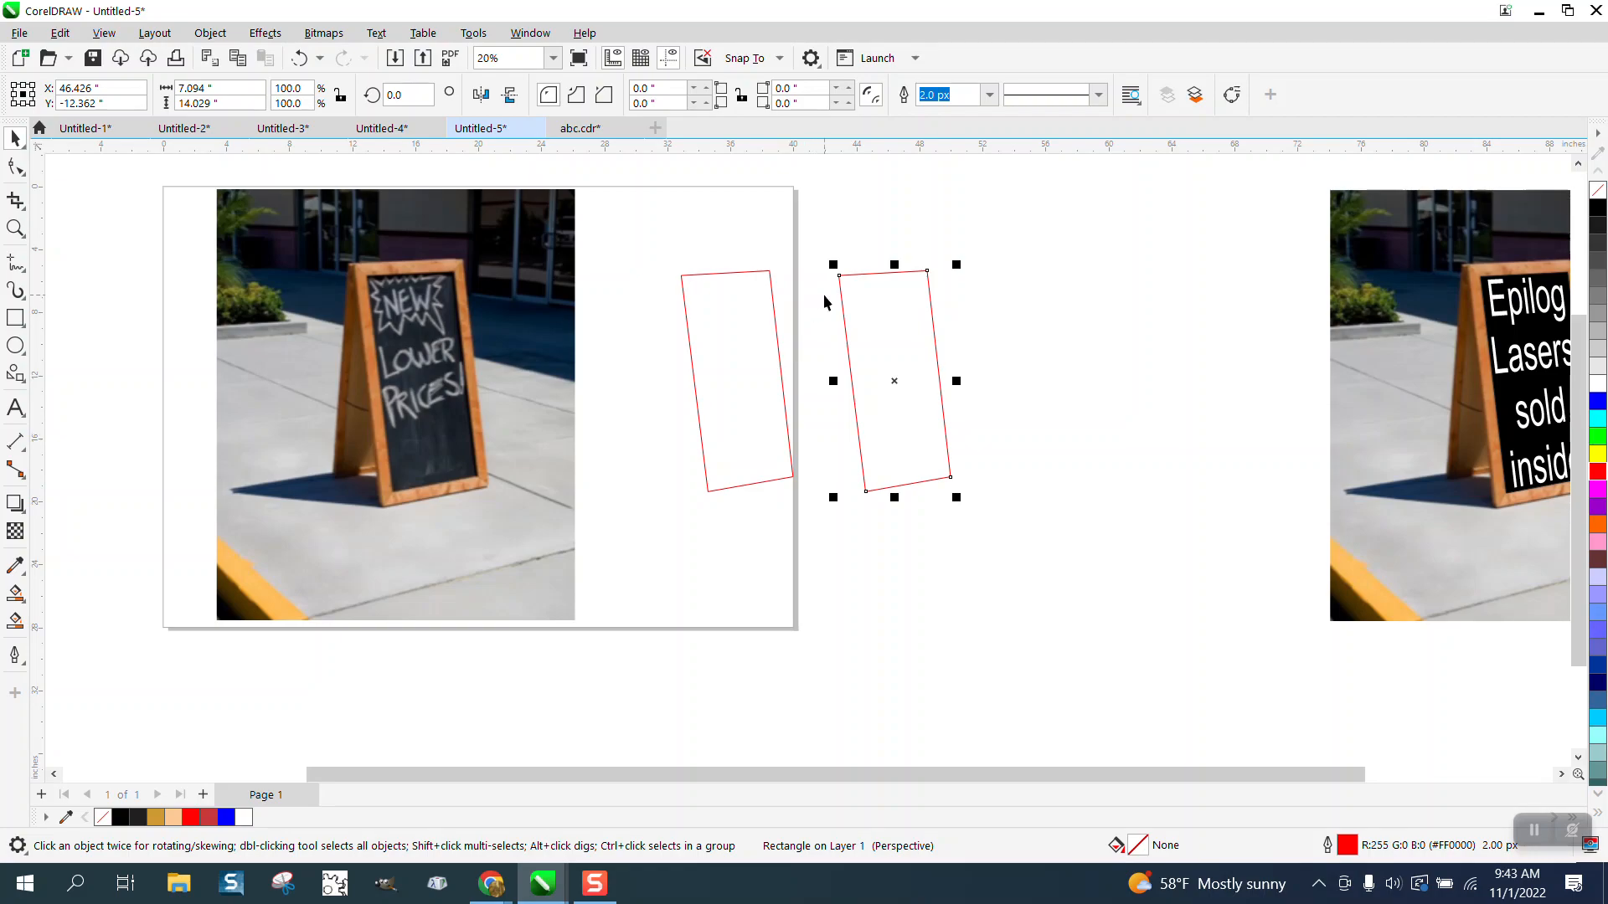
Fill the original perspective shape black, remove its outline, and move it 20 inches left onto the chalkboard.
{"action": "left_click", "coordinate": [769, 331]}
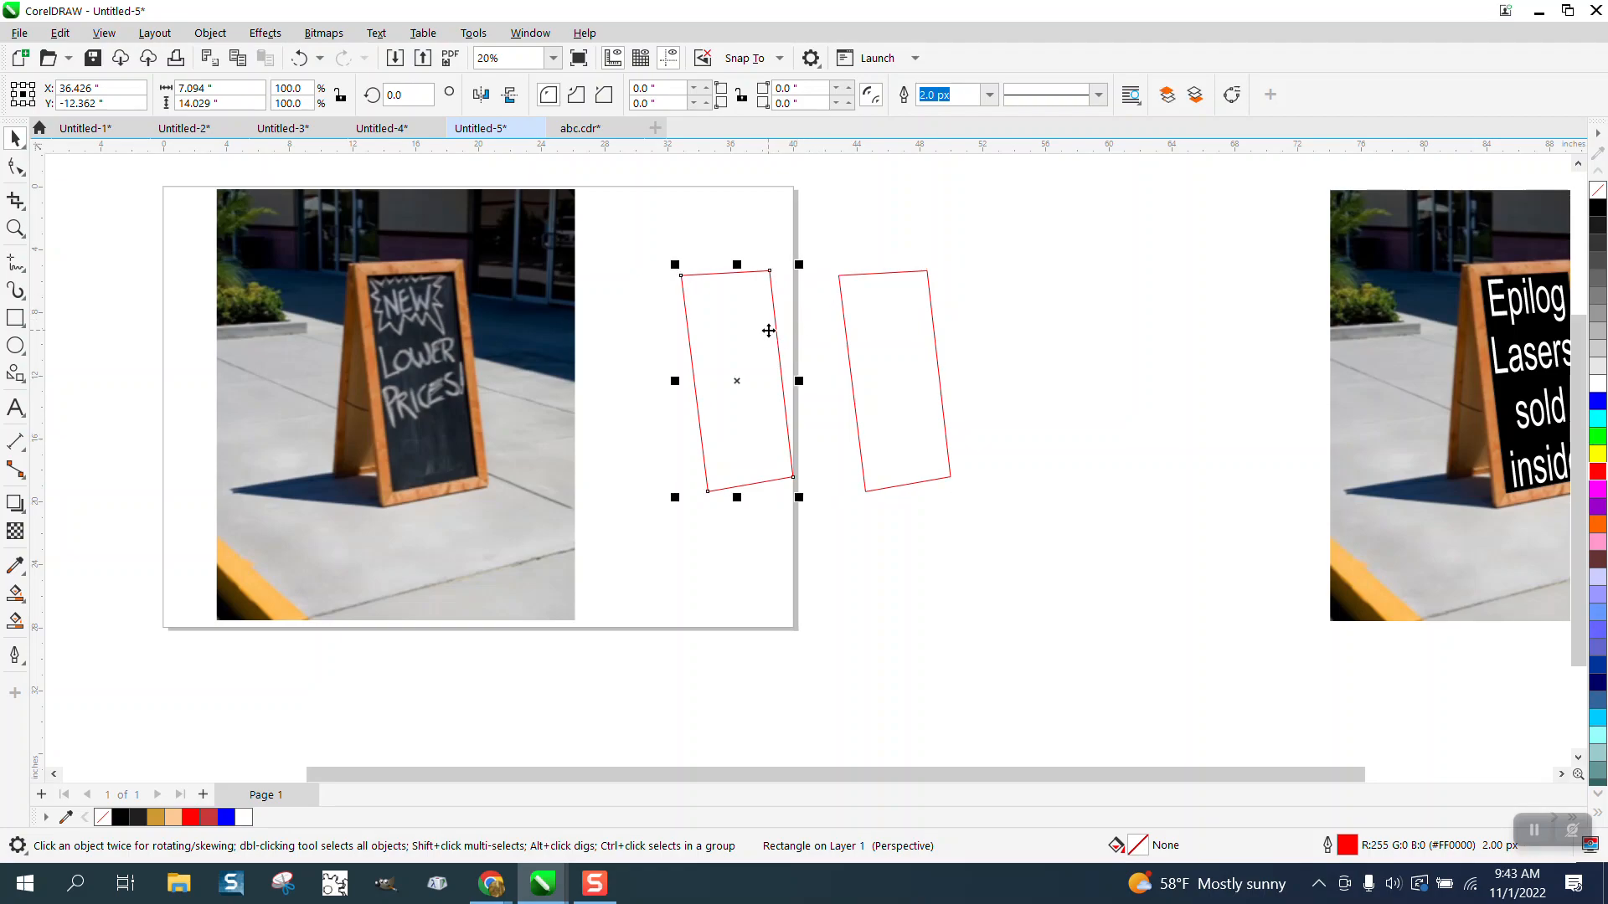
{"action": "left_click", "coordinate": [1596, 211]}
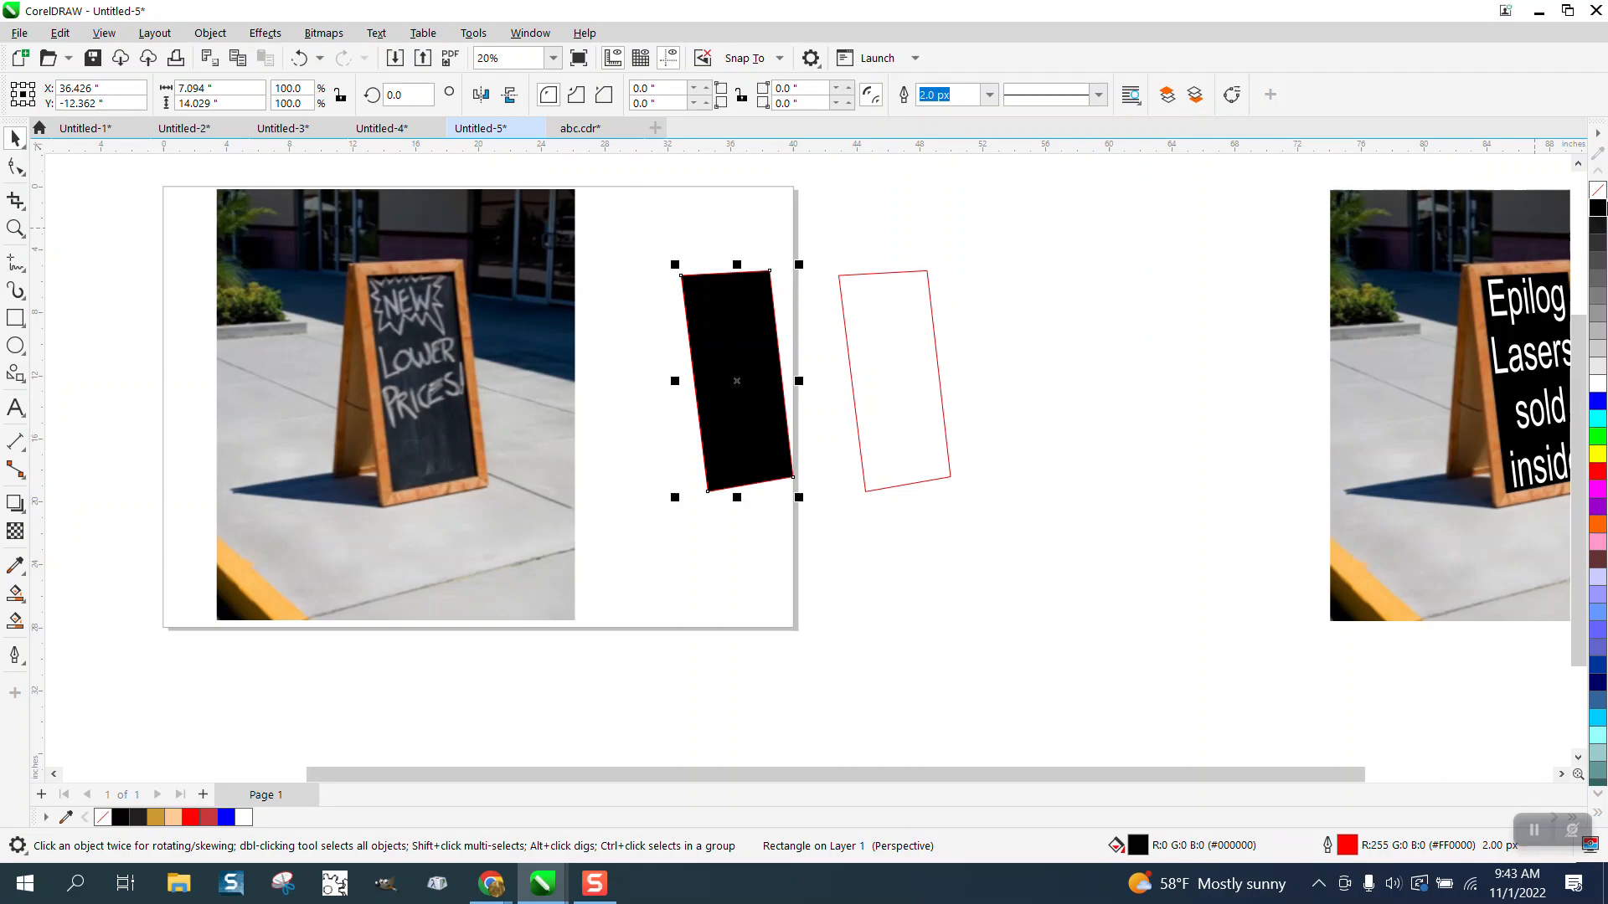
{"action": "right_click", "coordinate": [1596, 193]}
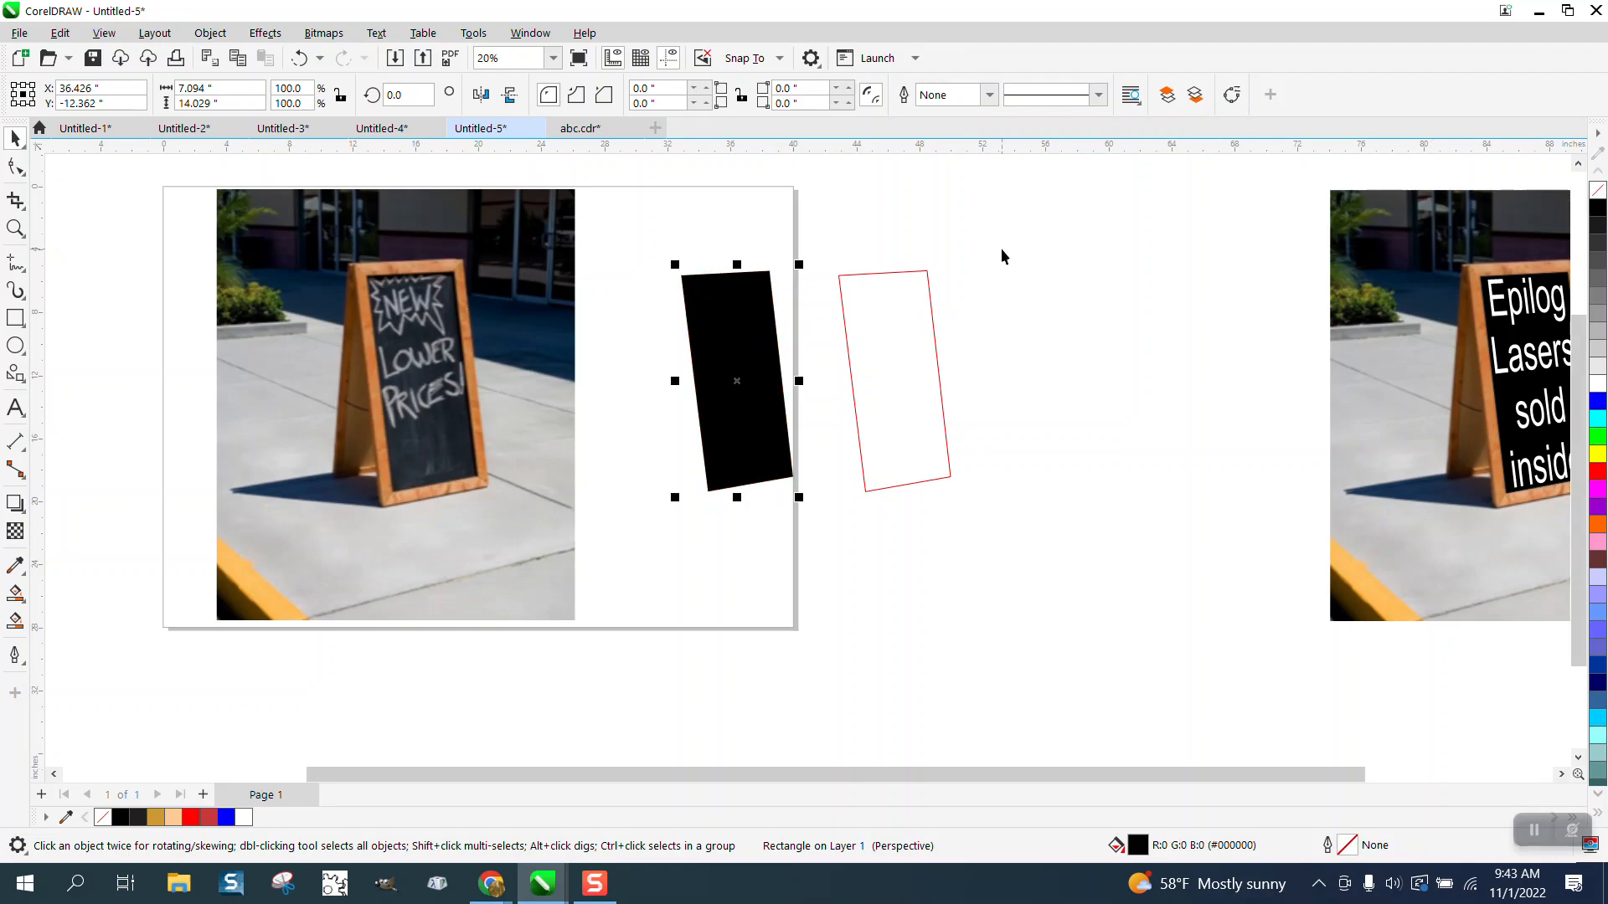
{"action": "key", "text": "Left"}
{"action": "key", "text": "Left"}
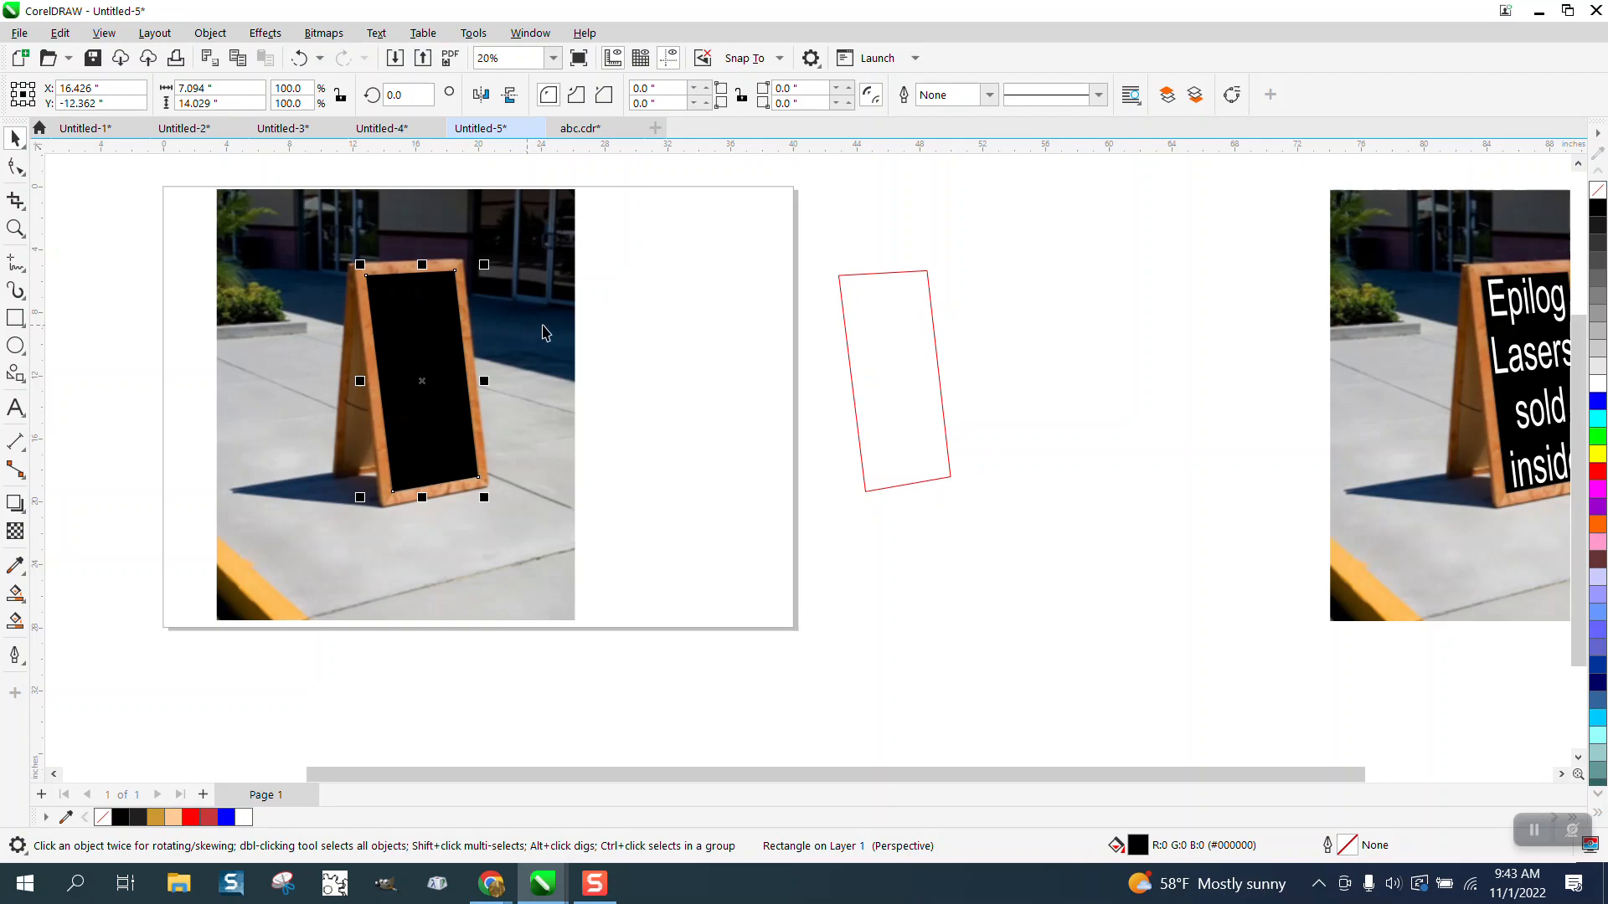
Move the duplicate red outline 10 inches left and apply a one-step inside contour with a 0.2-inch offset.
{"action": "left_click", "coordinate": [901, 341]}
{"action": "key", "text": "Left"}
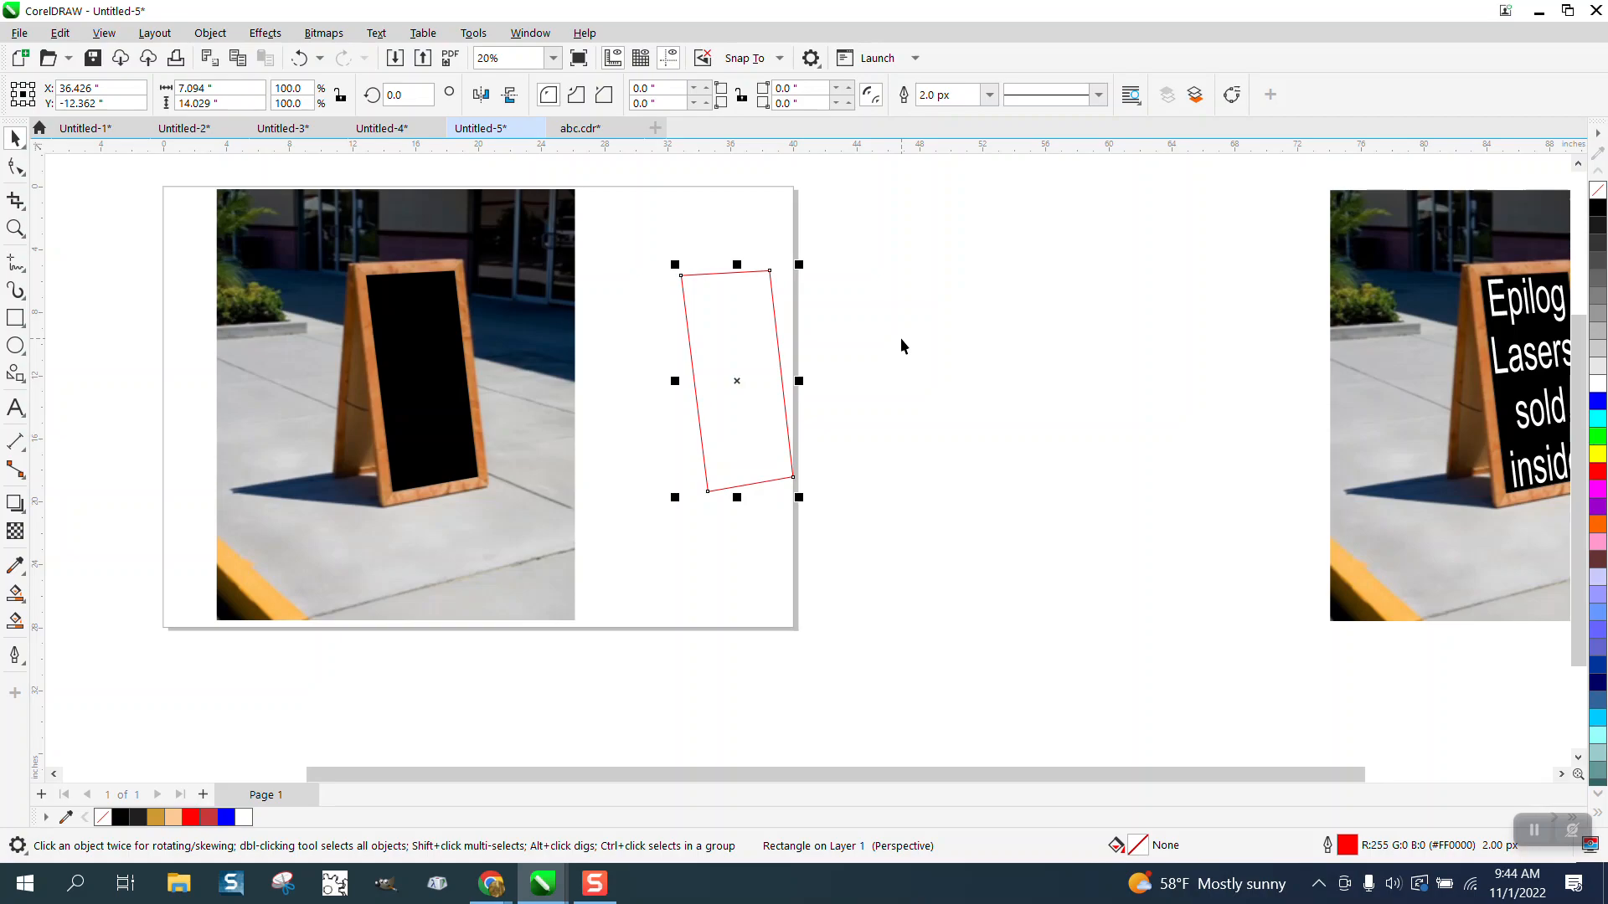
{"action": "left_click", "coordinate": [15, 228]}
{"action": "left_click_drag", "start_coordinate": [231, 226], "coordinate": [1139, 599]}
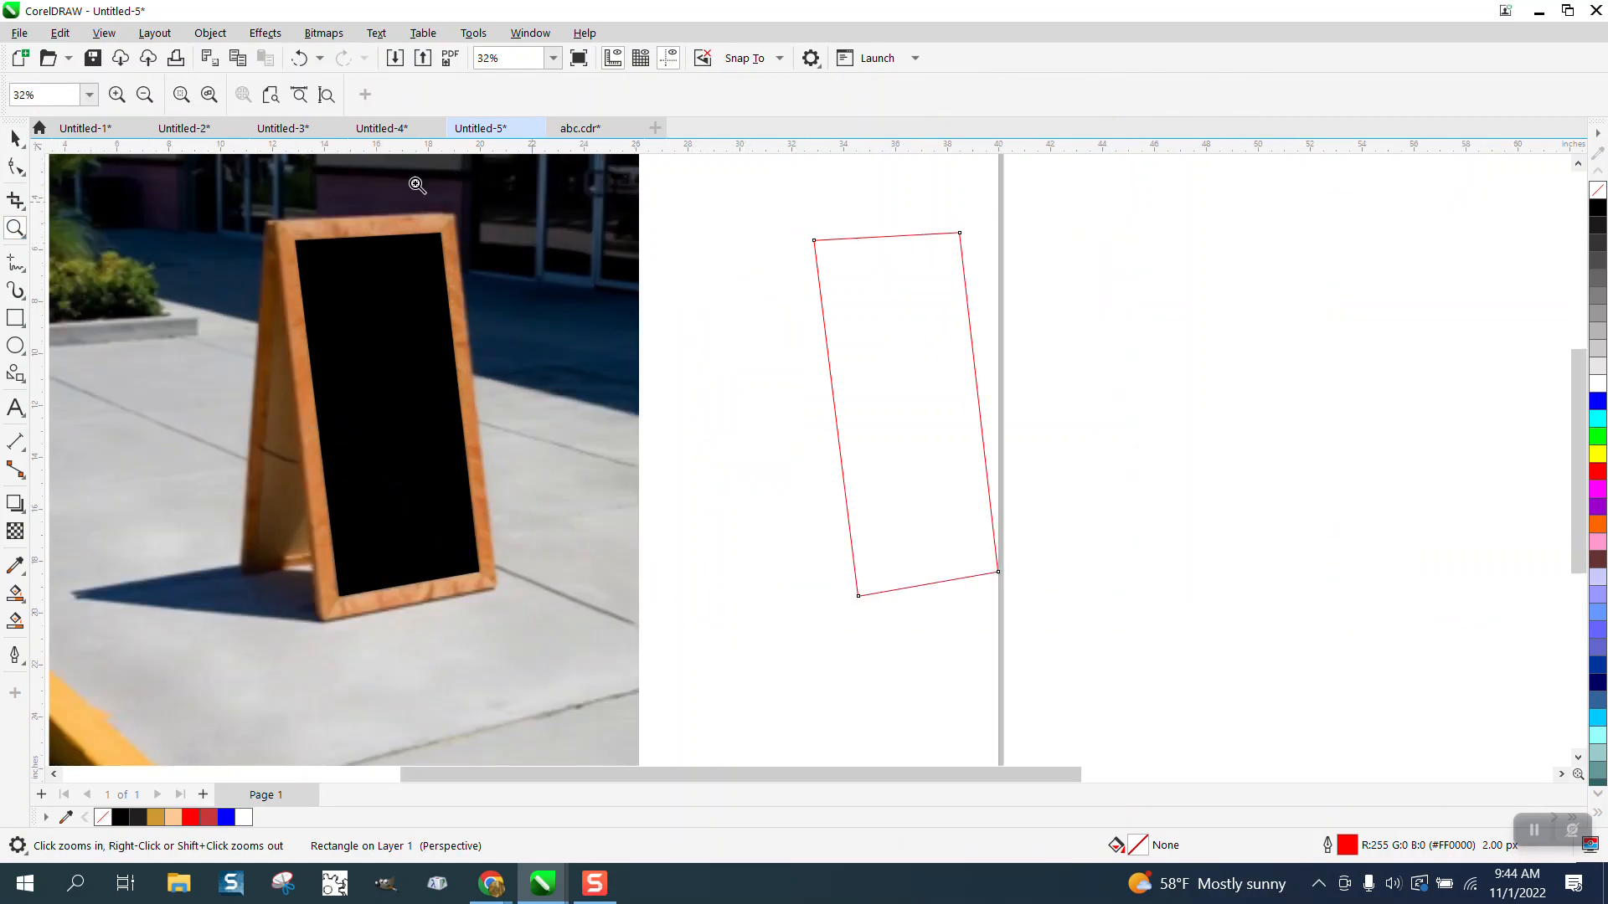
{"action": "left_click", "coordinate": [15, 138]}
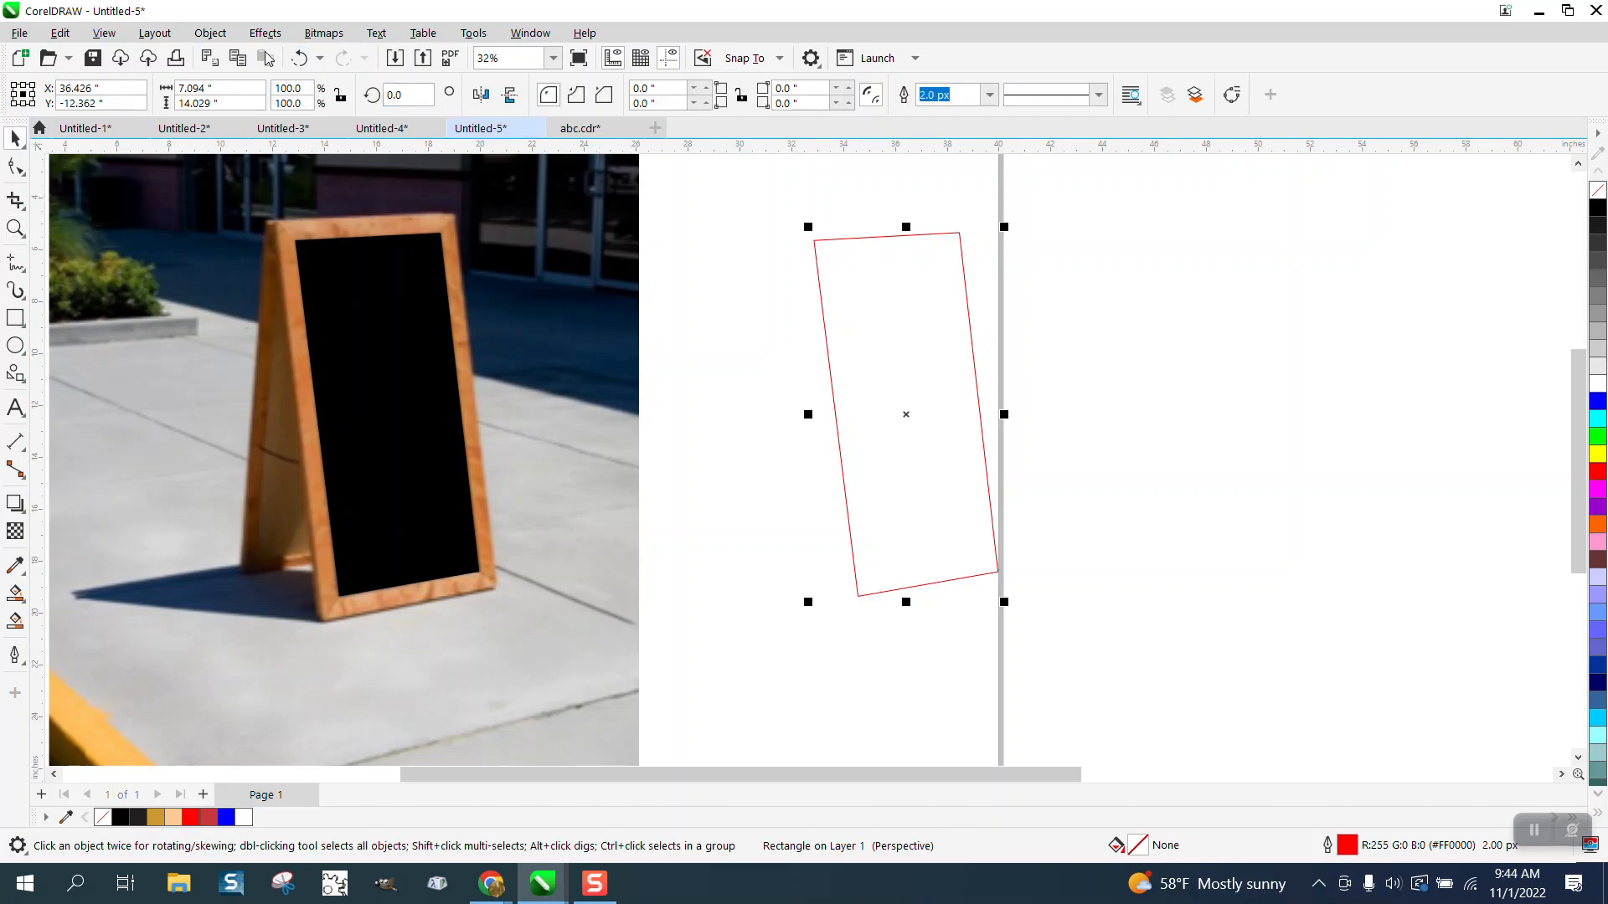
{"action": "left_click", "coordinate": [211, 34]}
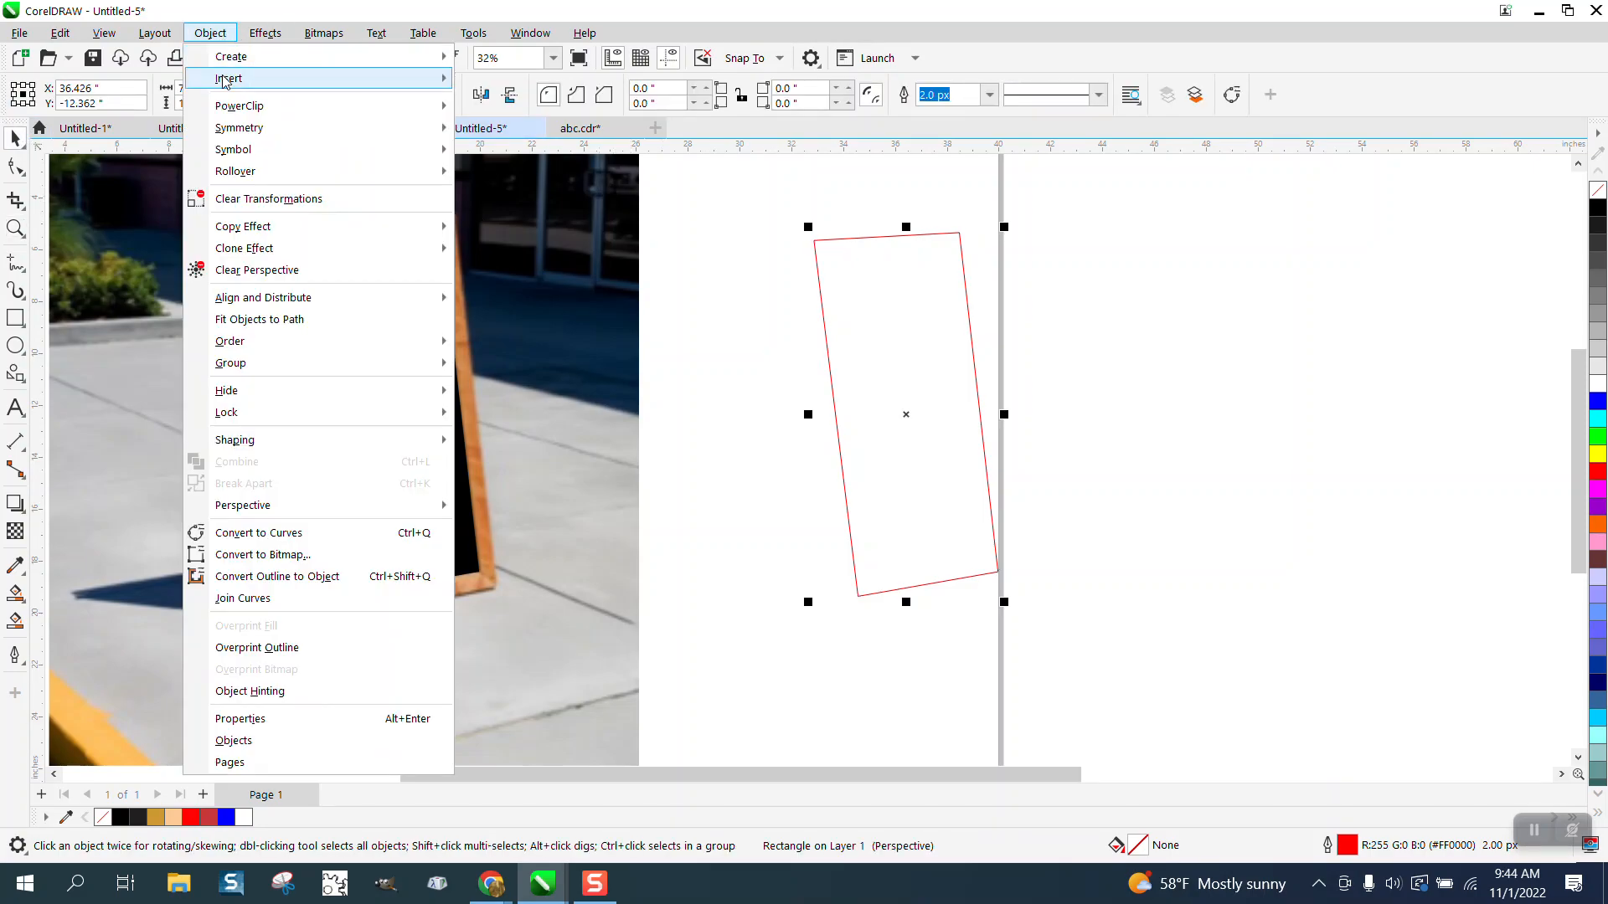
{"action": "mouse_move", "coordinate": [259, 37]}
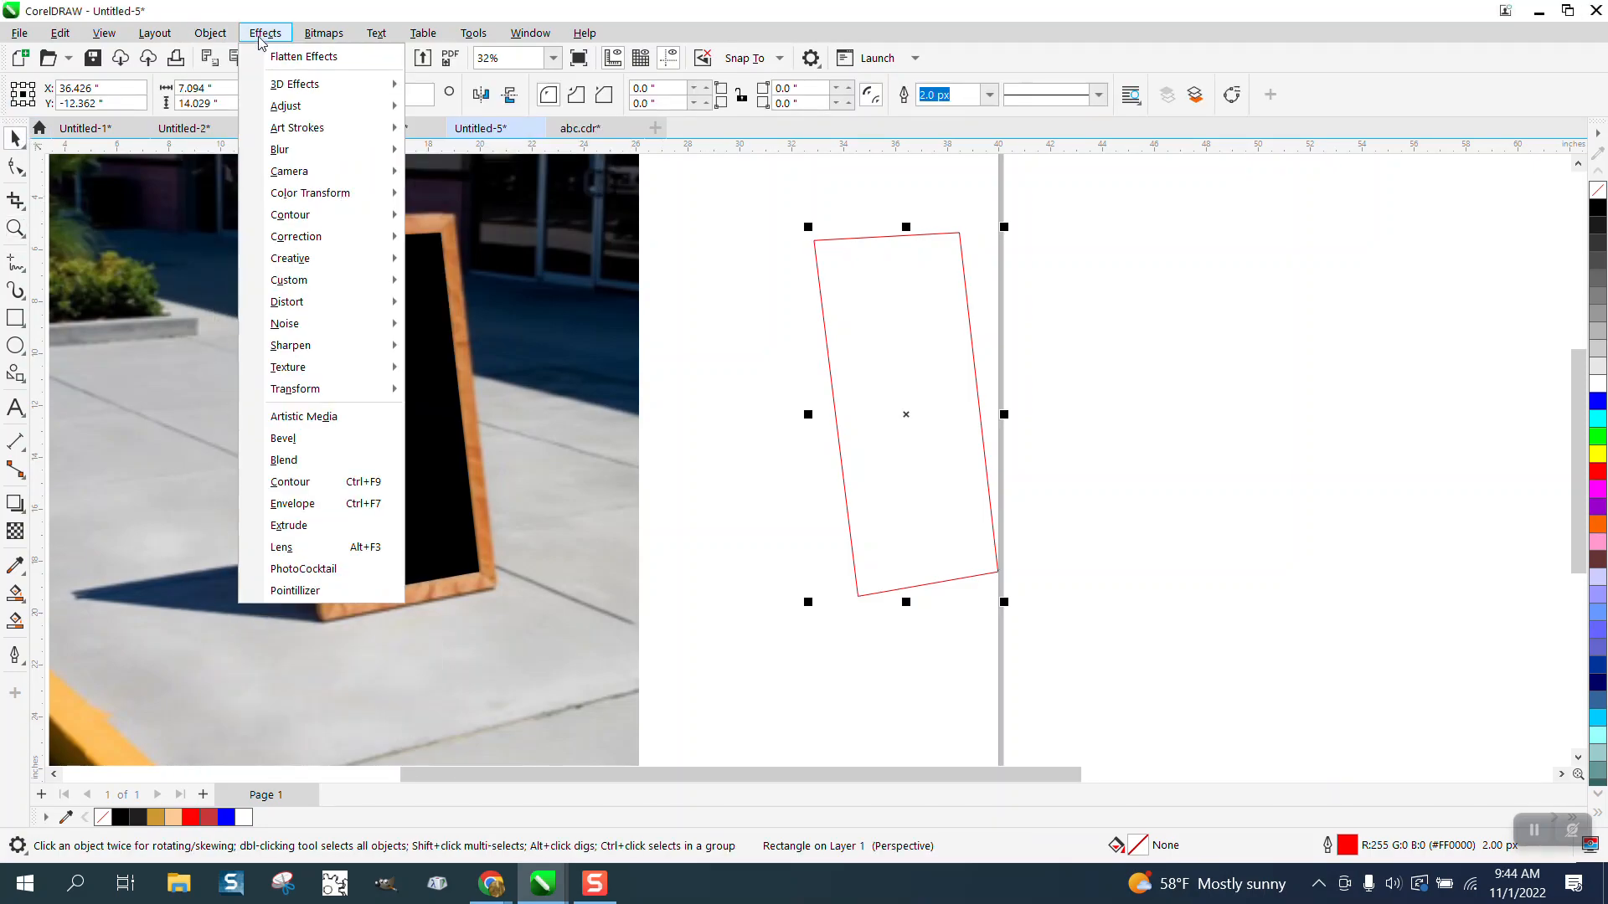
{"action": "left_click", "coordinate": [290, 481]}
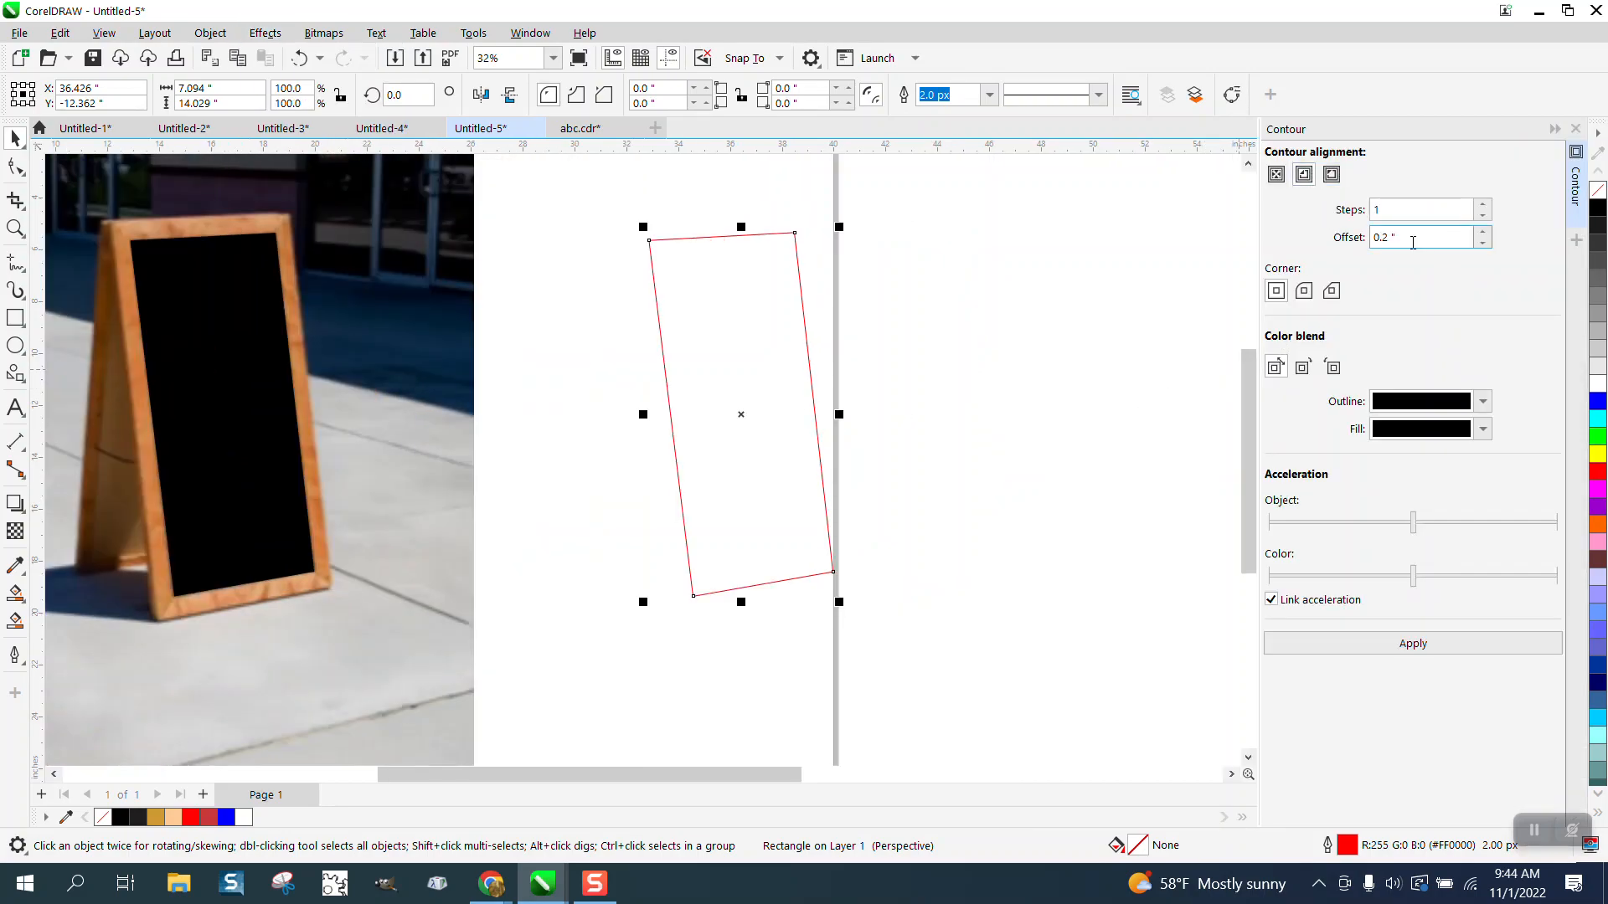
{"action": "left_click", "coordinate": [1417, 650]}
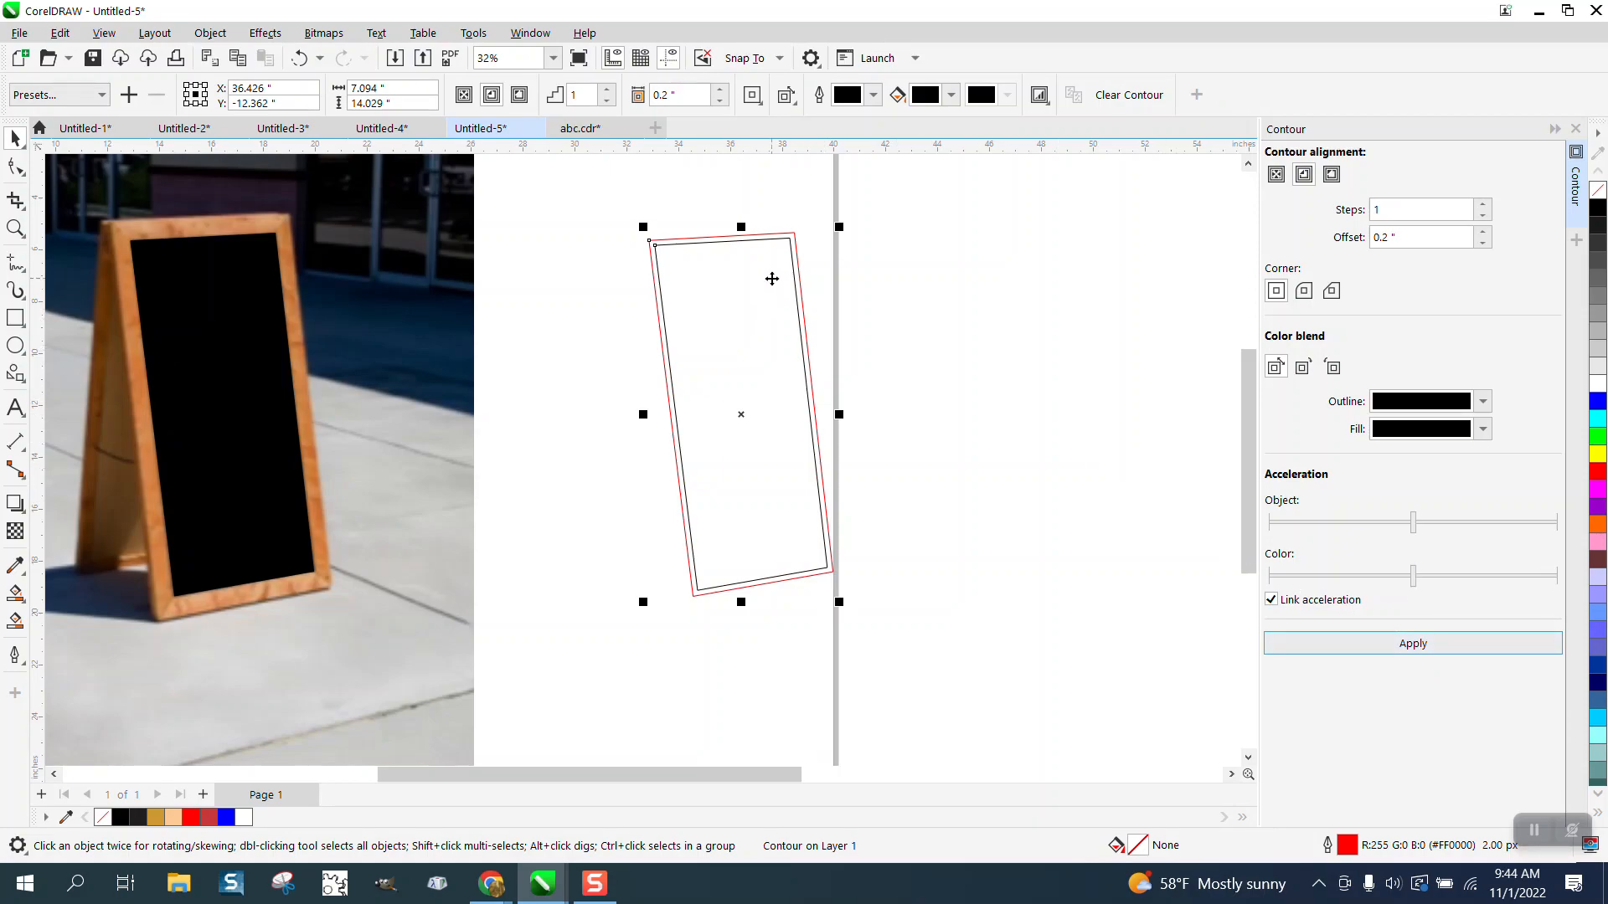
Add the text BIG SALE TODAY on three lines beside the perspective outline and enlarge it to about 155 pt.
{"action": "left_click", "coordinate": [15, 227]}
{"action": "left_click_drag", "start_coordinate": [589, 211], "coordinate": [1042, 649]}
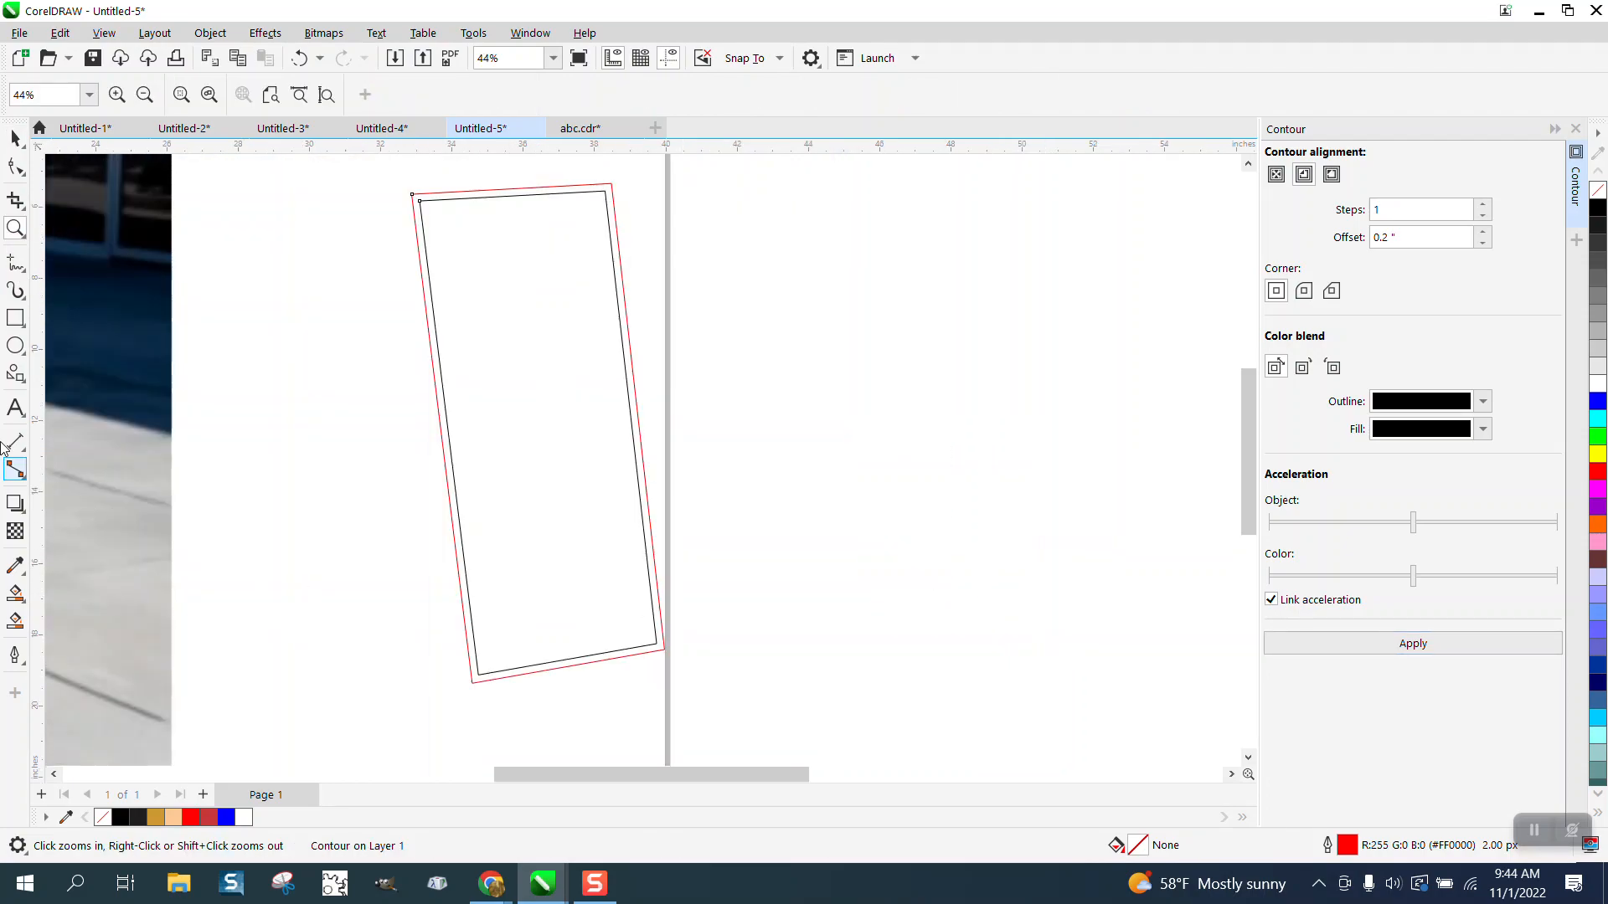
{"action": "left_click", "coordinate": [15, 408]}
{"action": "left_click", "coordinate": [802, 412]}
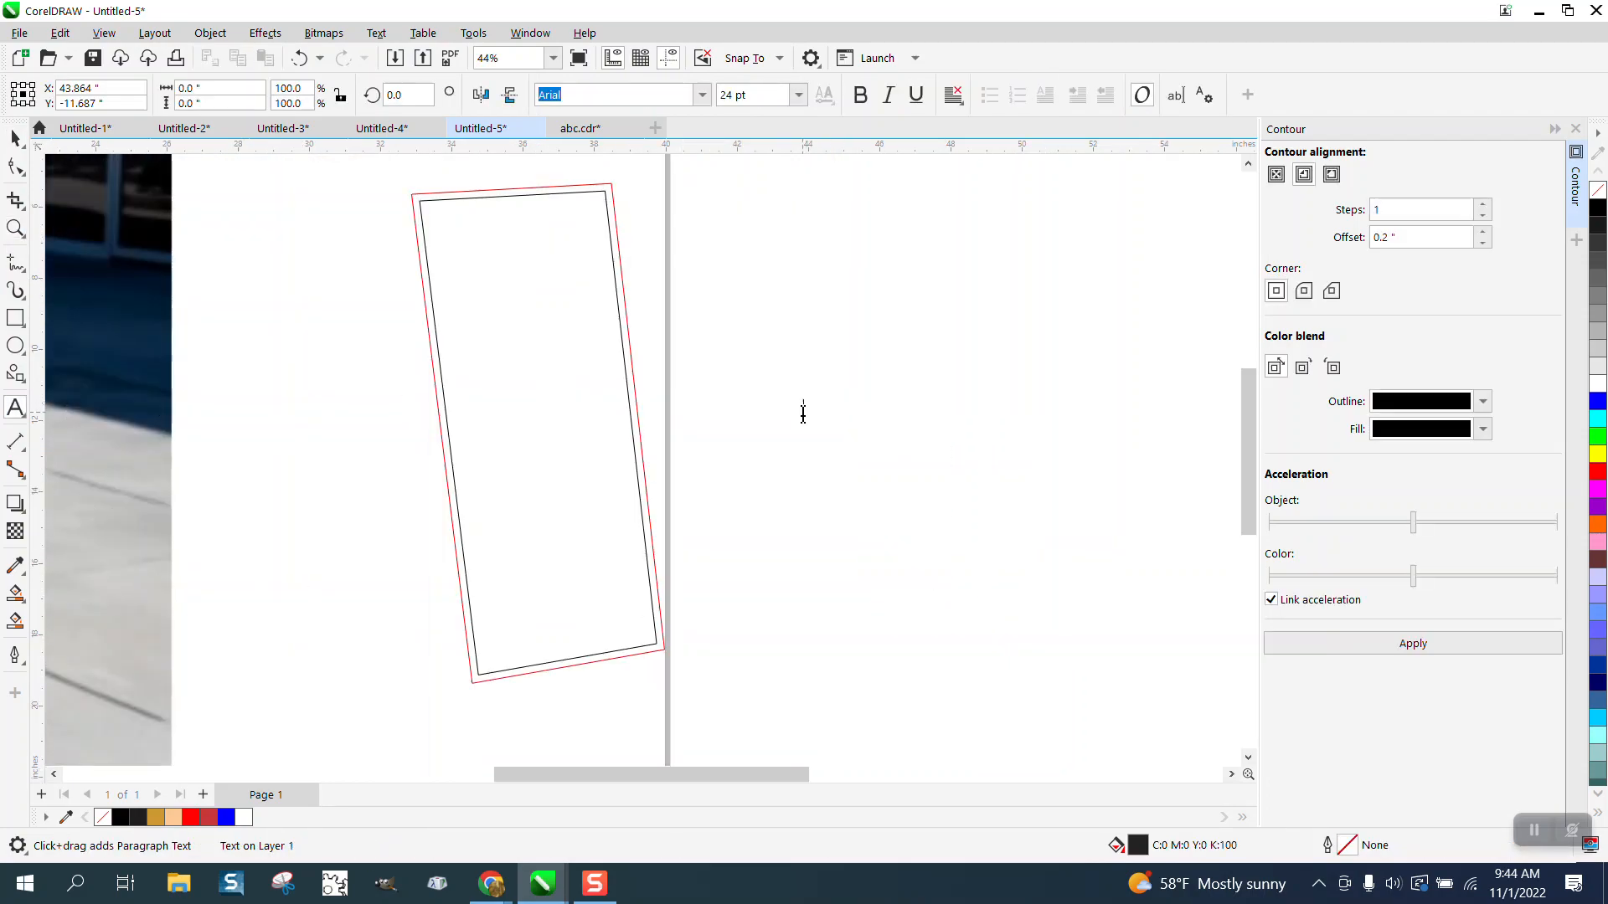
{"action": "type", "text": "BIG"}
{"action": "left_click_drag", "start_coordinate": [850, 441], "coordinate": [1114, 642]}
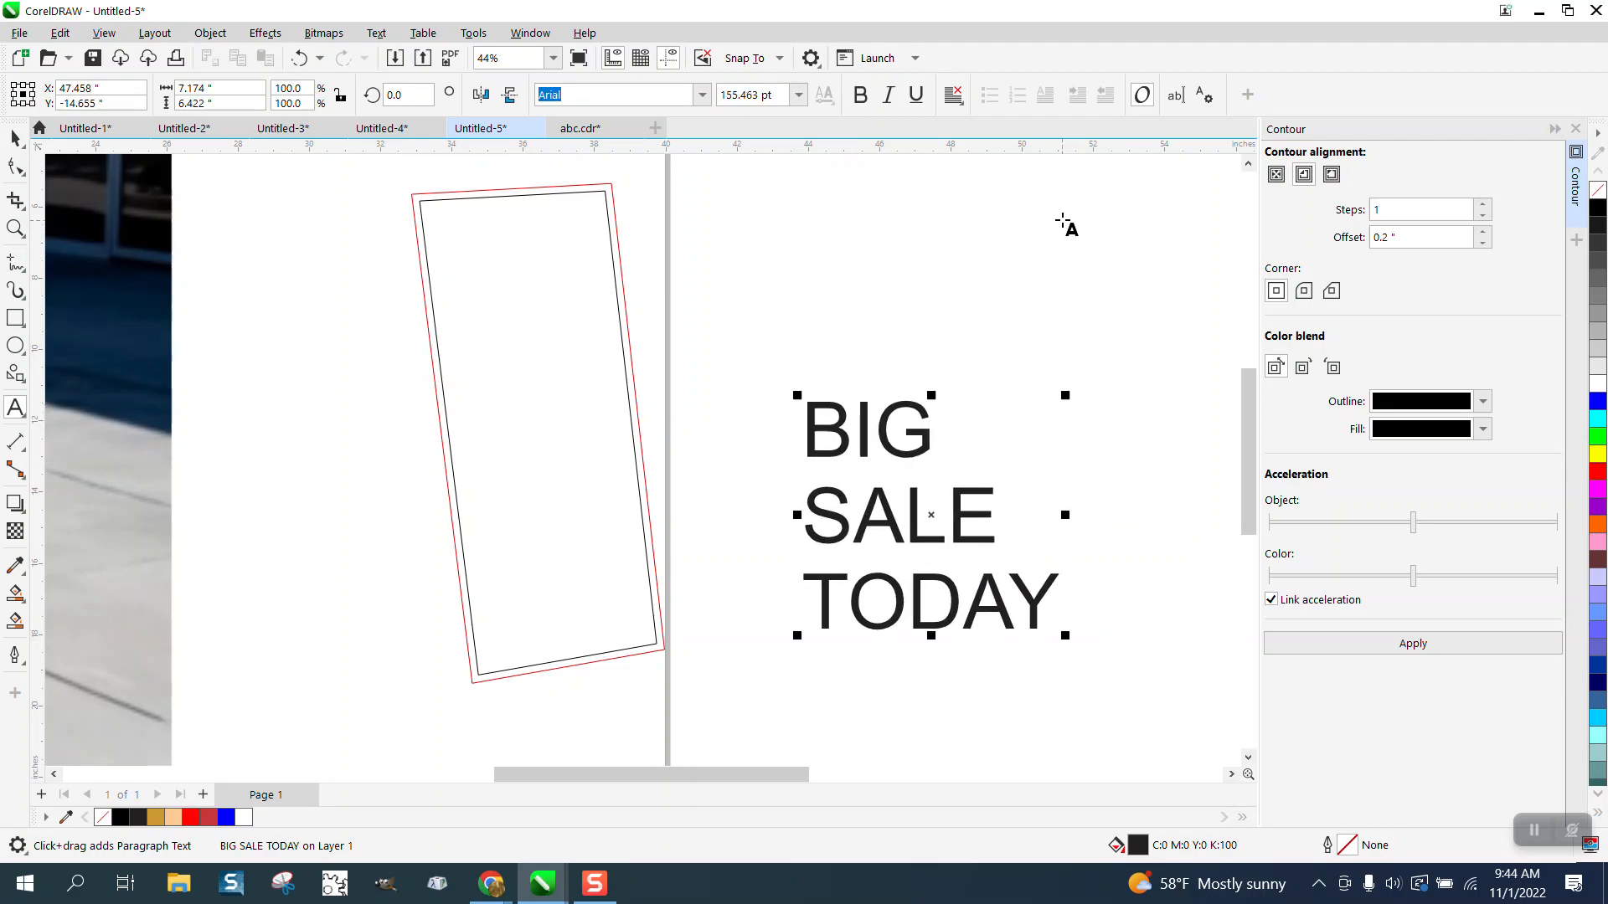
Center-align the three lines of the BIG SALE TODAY text.
{"action": "left_click", "coordinate": [953, 95]}
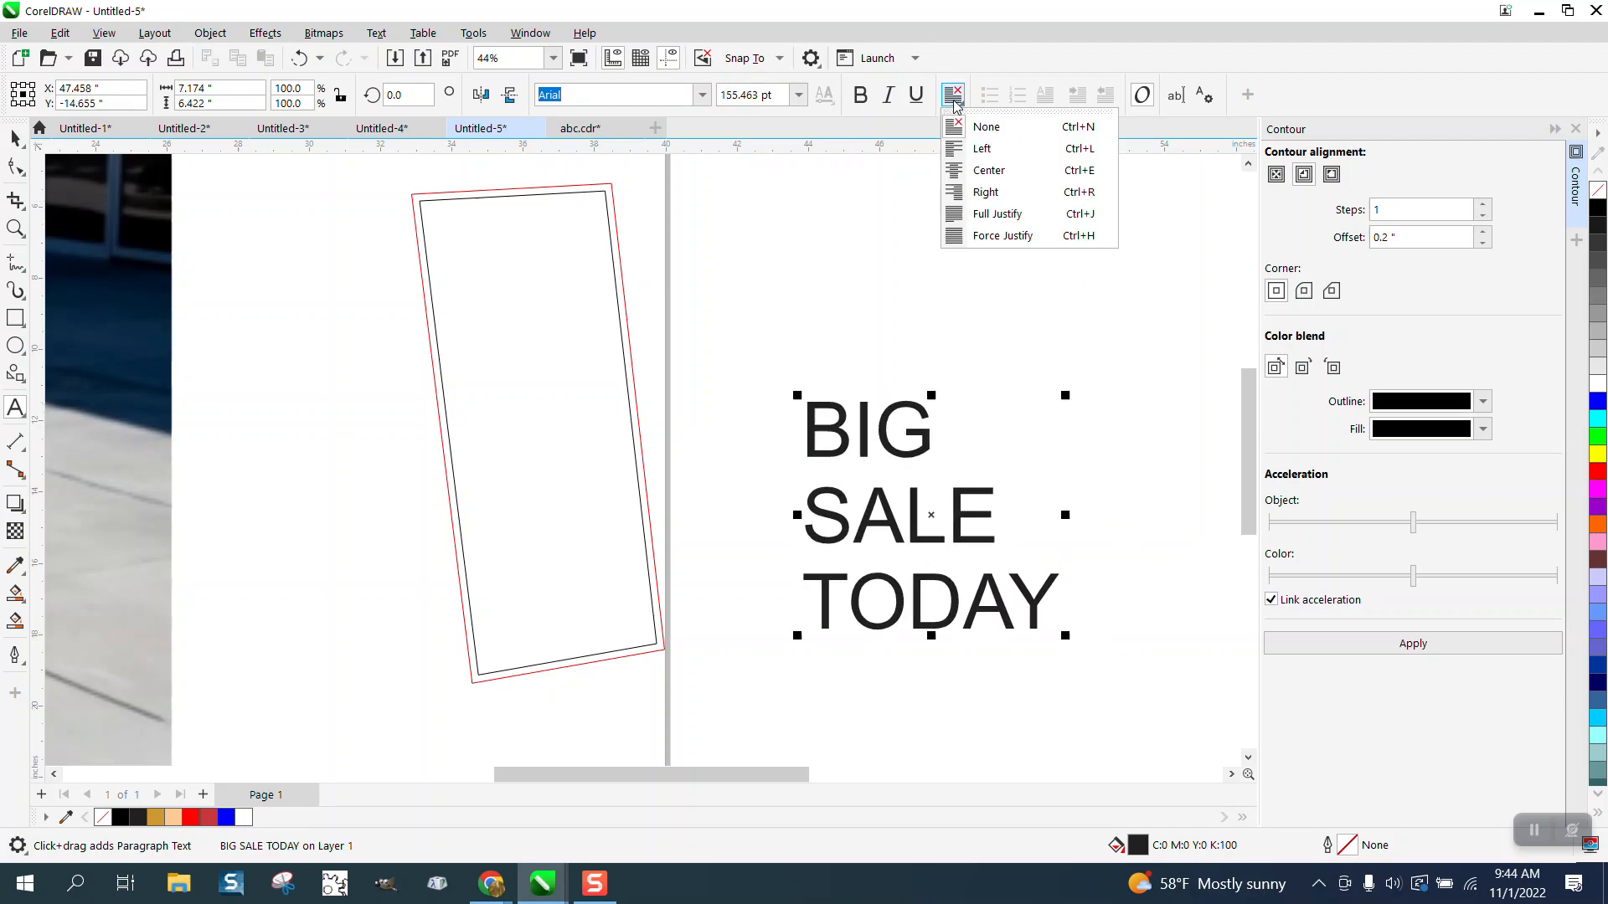
{"action": "left_click", "coordinate": [987, 170]}
{"action": "left_click", "coordinate": [15, 137]}
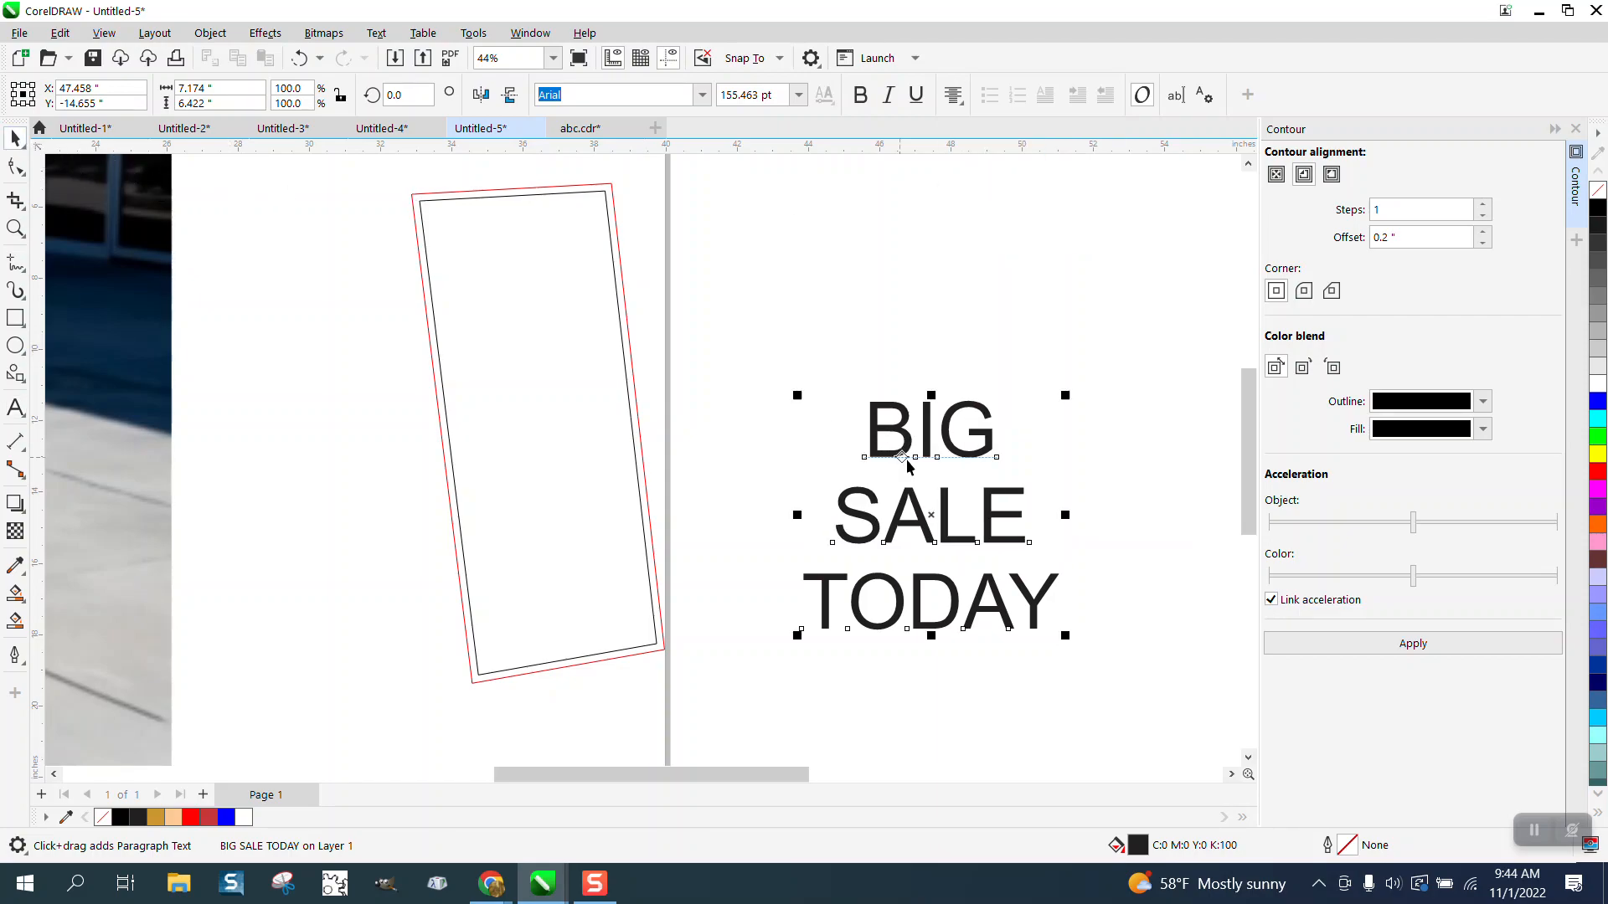
Move the text over the perspective outline and stretch its height to about 8.4 inches.
{"action": "left_click_drag", "start_coordinate": [932, 516], "coordinate": [551, 425]}
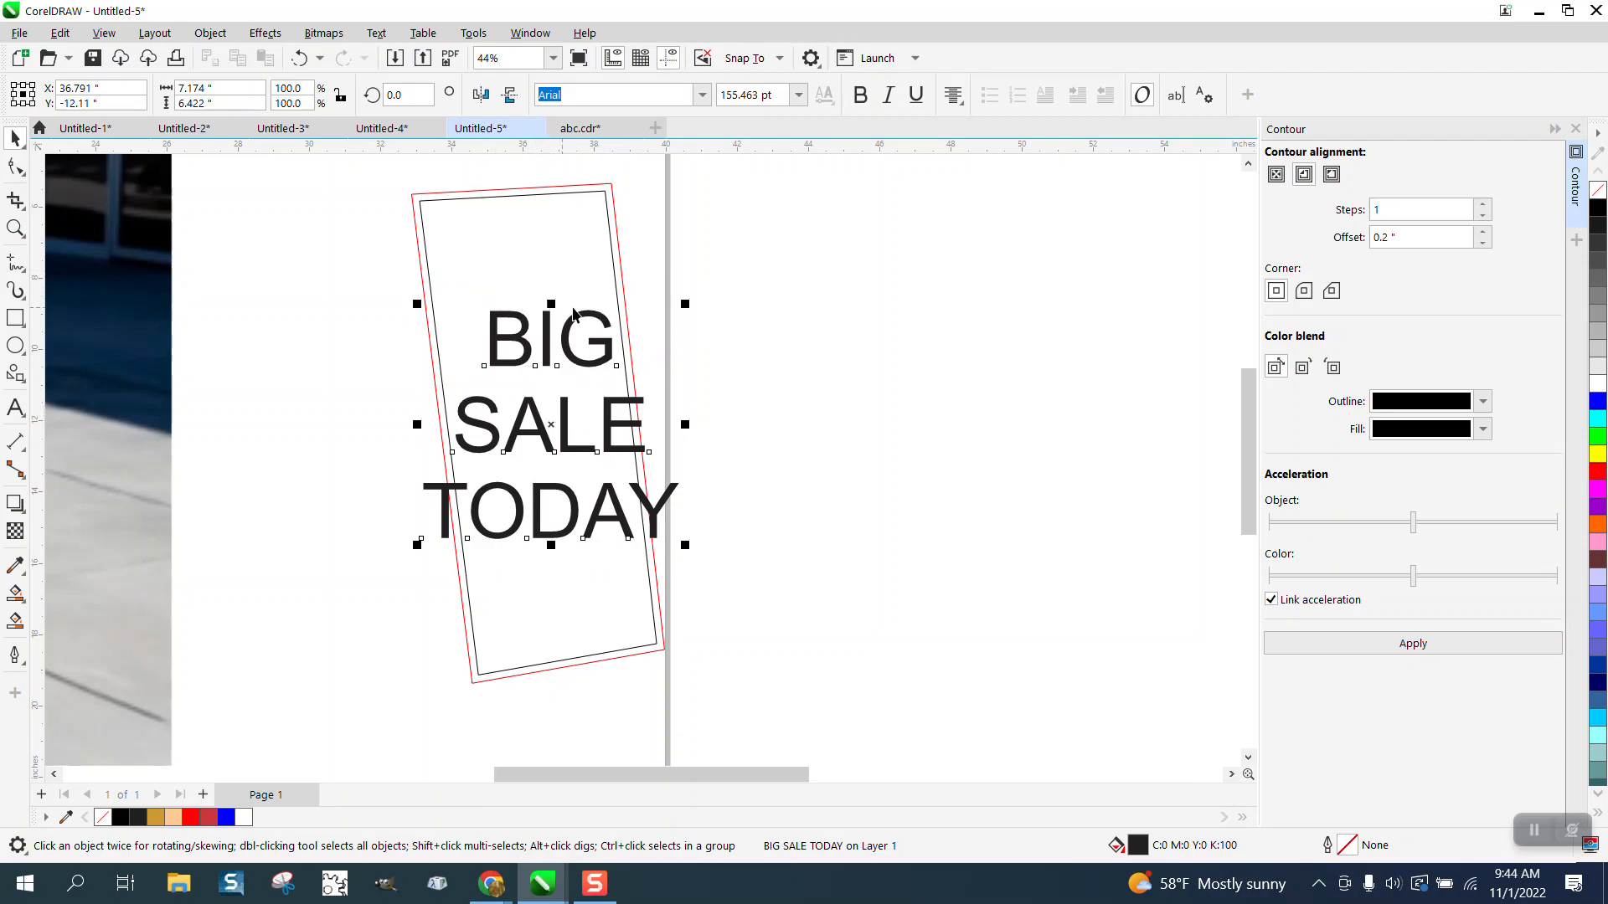
{"action": "left_click_drag", "start_coordinate": [551, 300], "coordinate": [551, 235]}
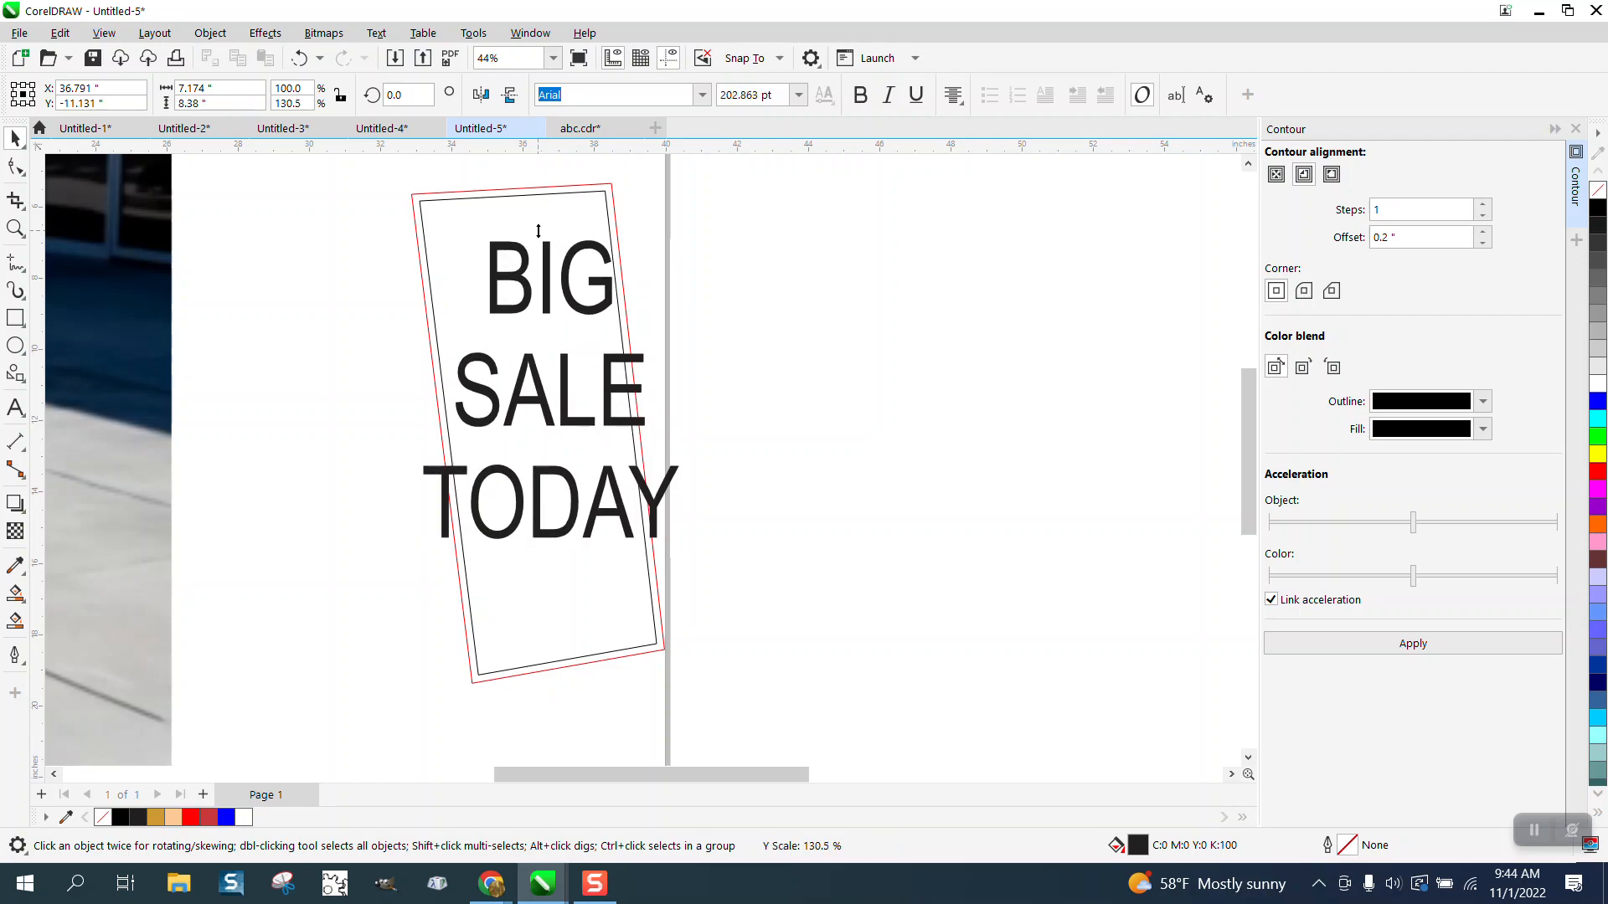
Add a perspective to the text and match its four corners to the corners of the inner contour.
{"action": "left_click", "coordinate": [209, 35]}
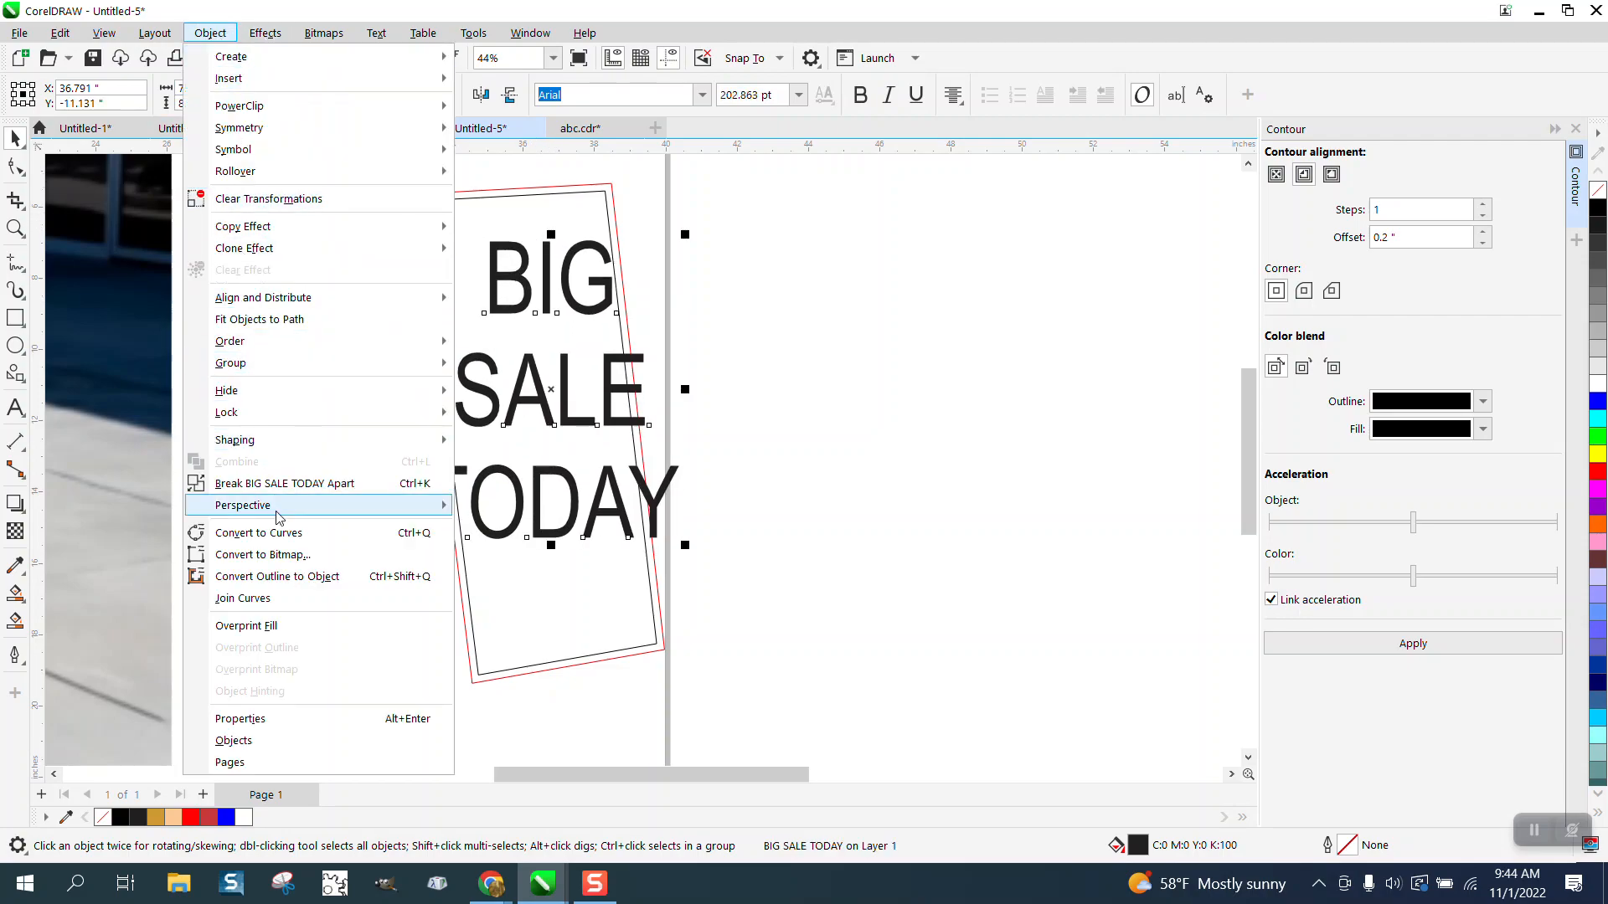
{"action": "mouse_move", "coordinate": [277, 515]}
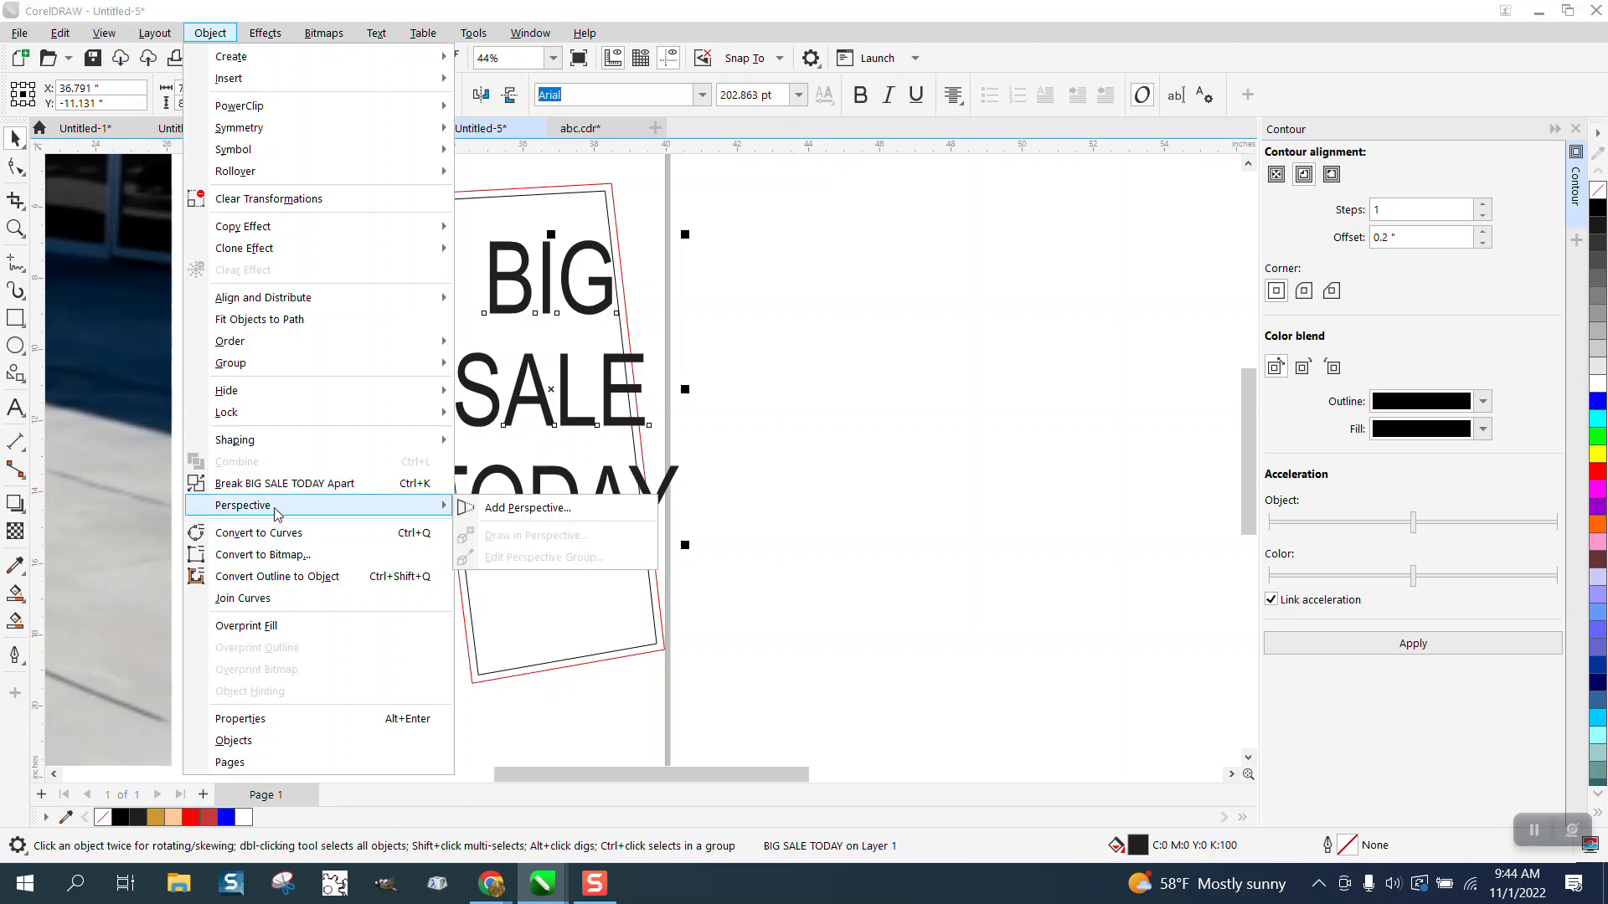
{"action": "left_click", "coordinate": [532, 513]}
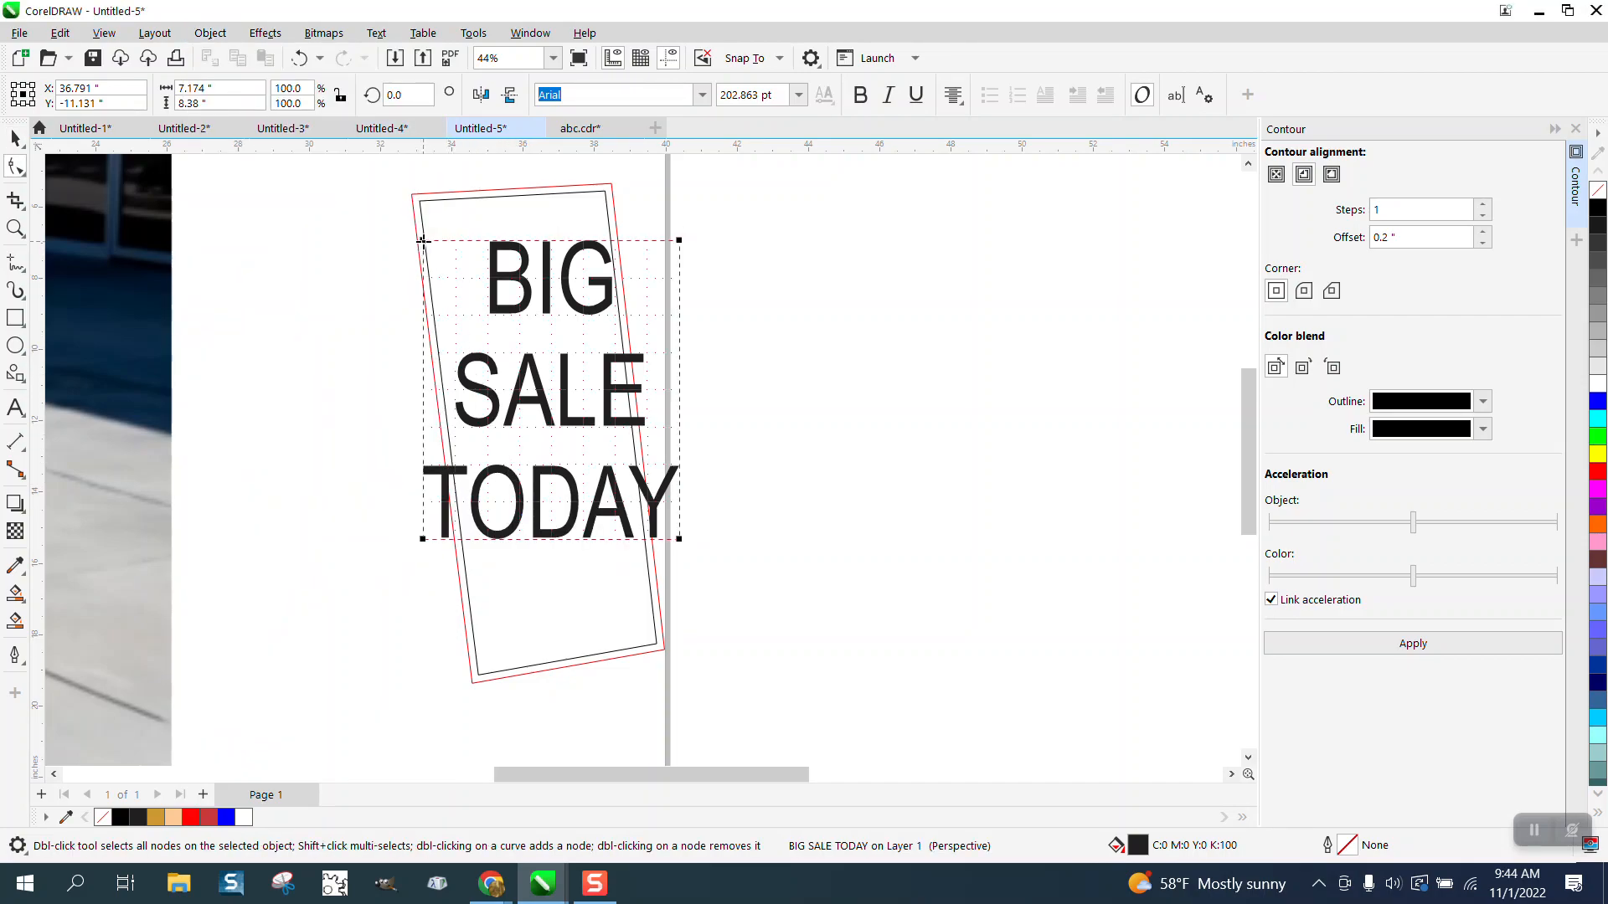
{"action": "left_click_drag", "start_coordinate": [423, 240], "coordinate": [419, 201]}
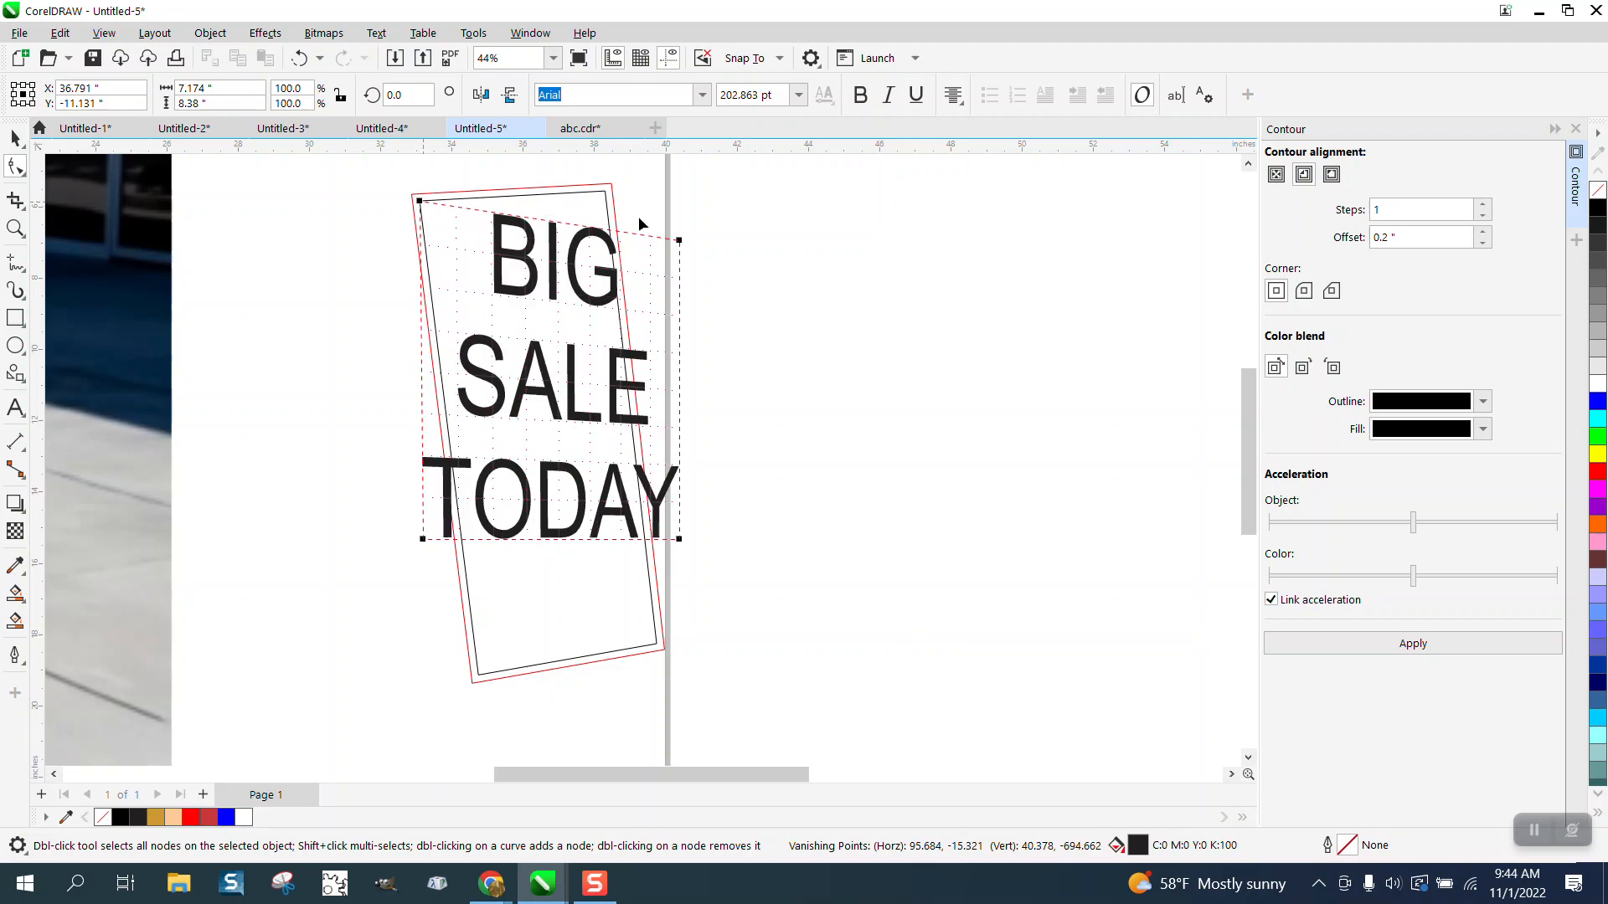
{"action": "left_click_drag", "start_coordinate": [682, 241], "coordinate": [605, 191]}
{"action": "left_click_drag", "start_coordinate": [683, 539], "coordinate": [657, 644]}
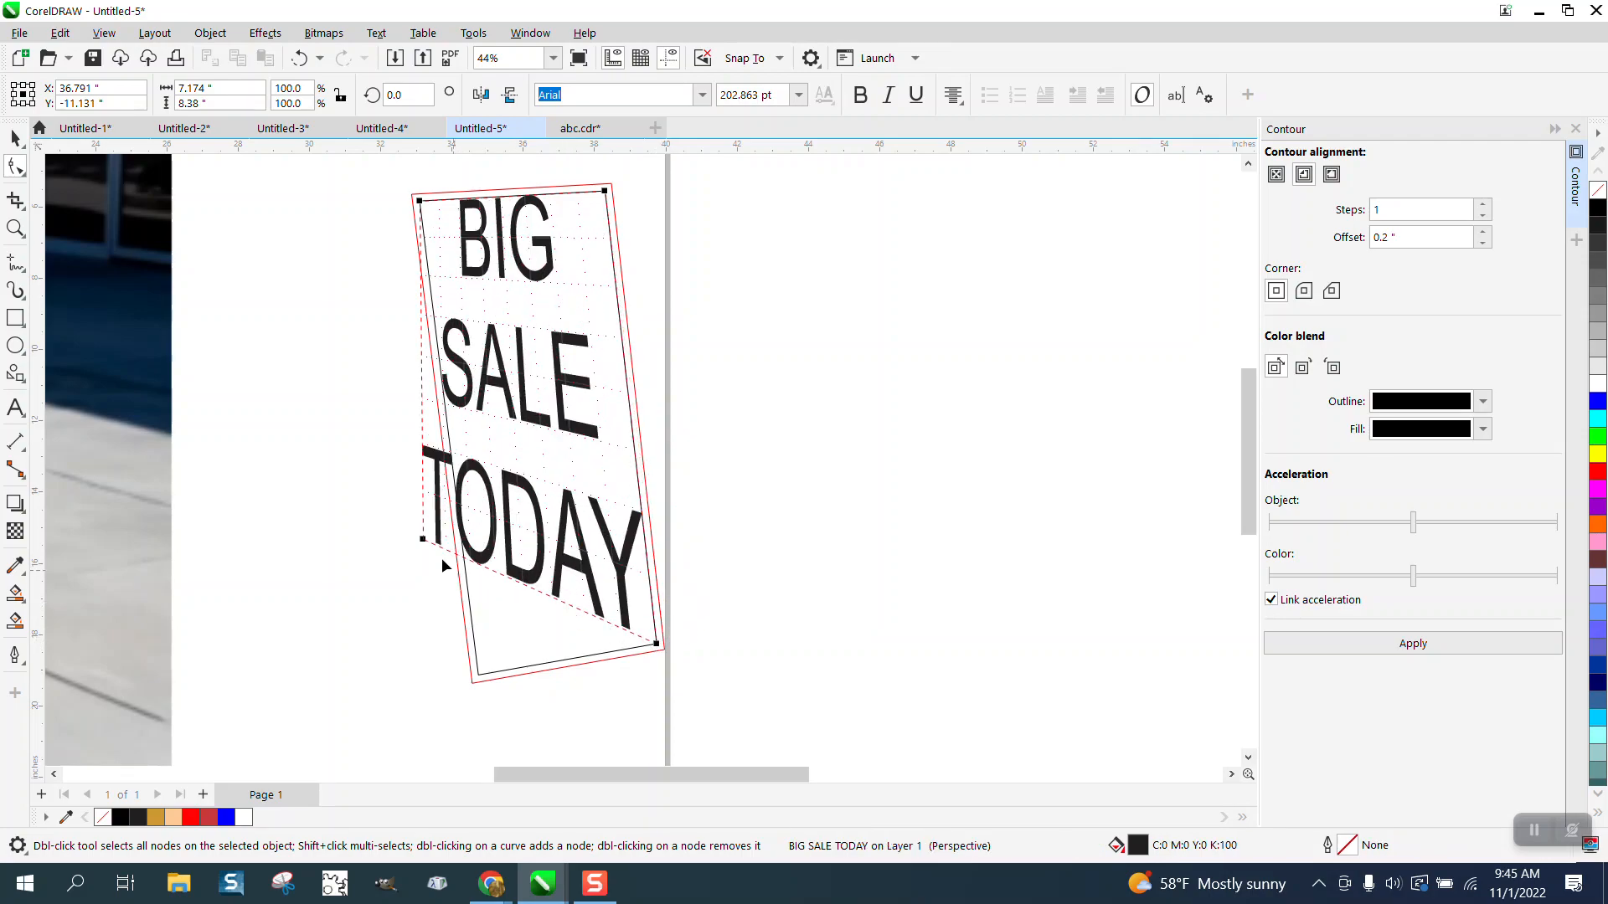
{"action": "left_click_drag", "start_coordinate": [421, 545], "coordinate": [482, 675]}
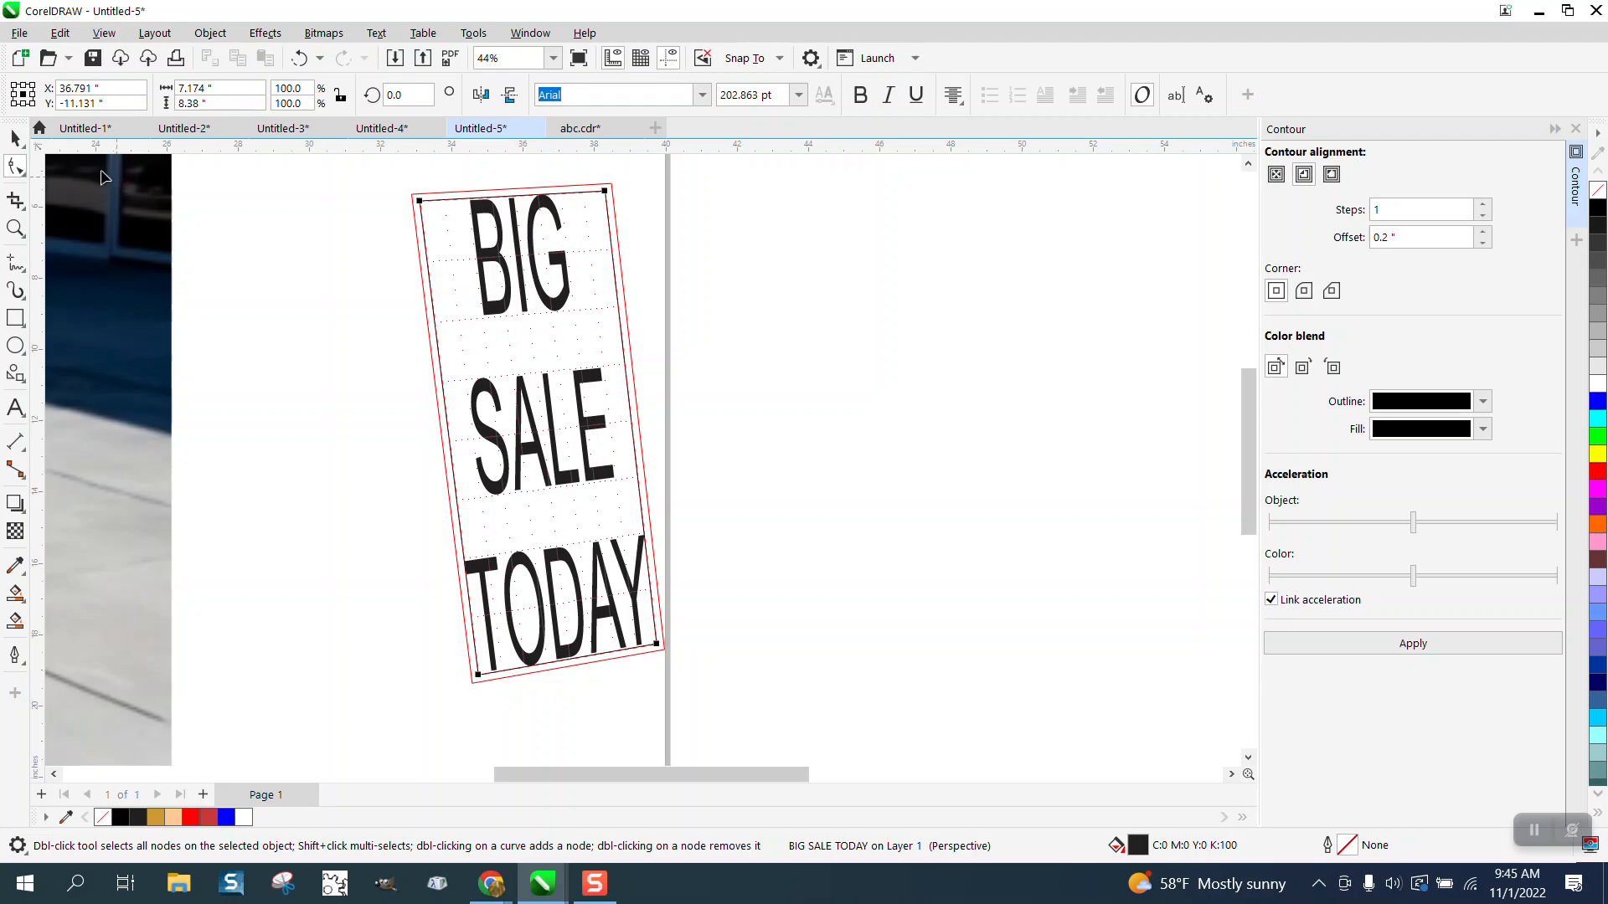
{"action": "left_click", "coordinate": [15, 138]}
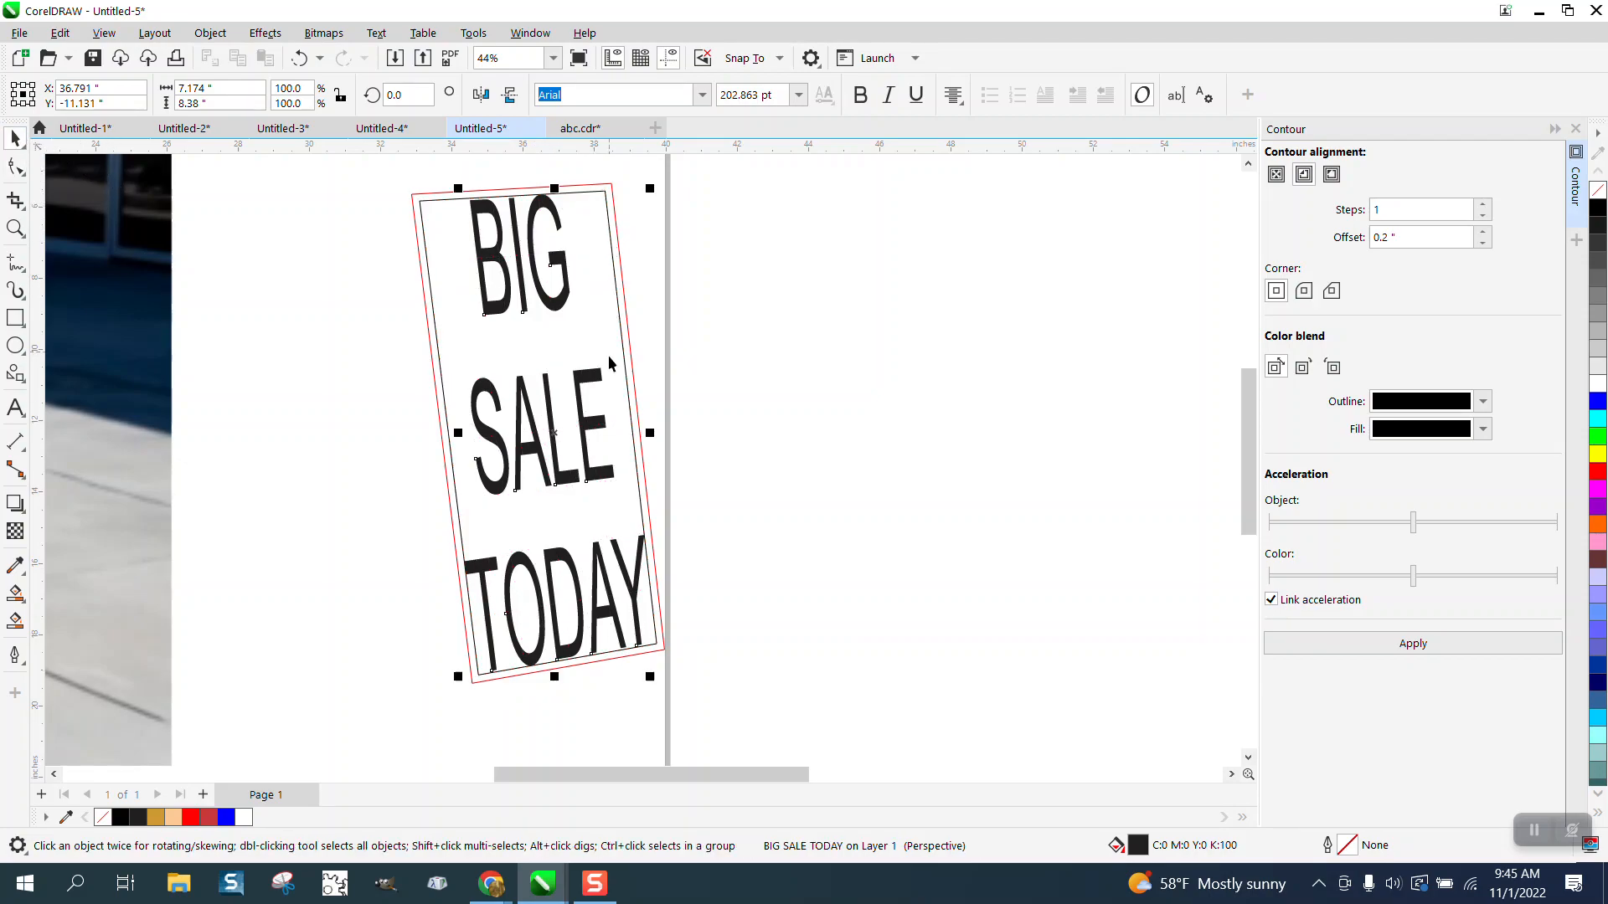
Fill the perspective text white and move it 20 inches left onto the black sign panel.
{"action": "left_click", "coordinate": [1597, 384]}
{"action": "key", "text": "Left"}
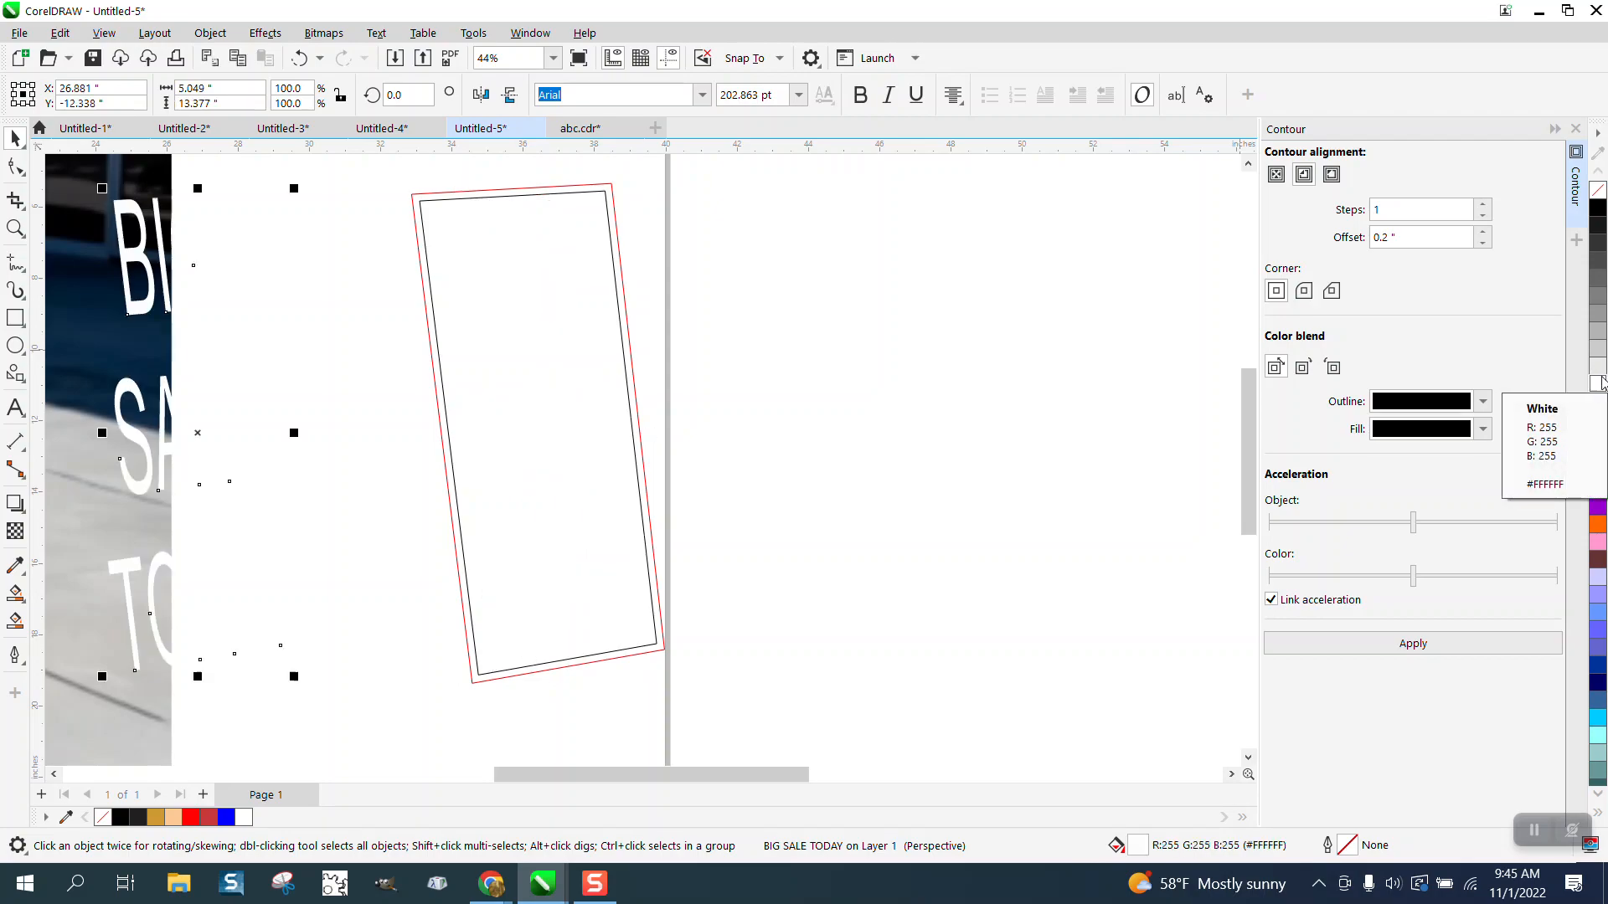
{"action": "scroll", "coordinate": [1602, 384], "scroll_direction": "down", "scroll_amount": 5}
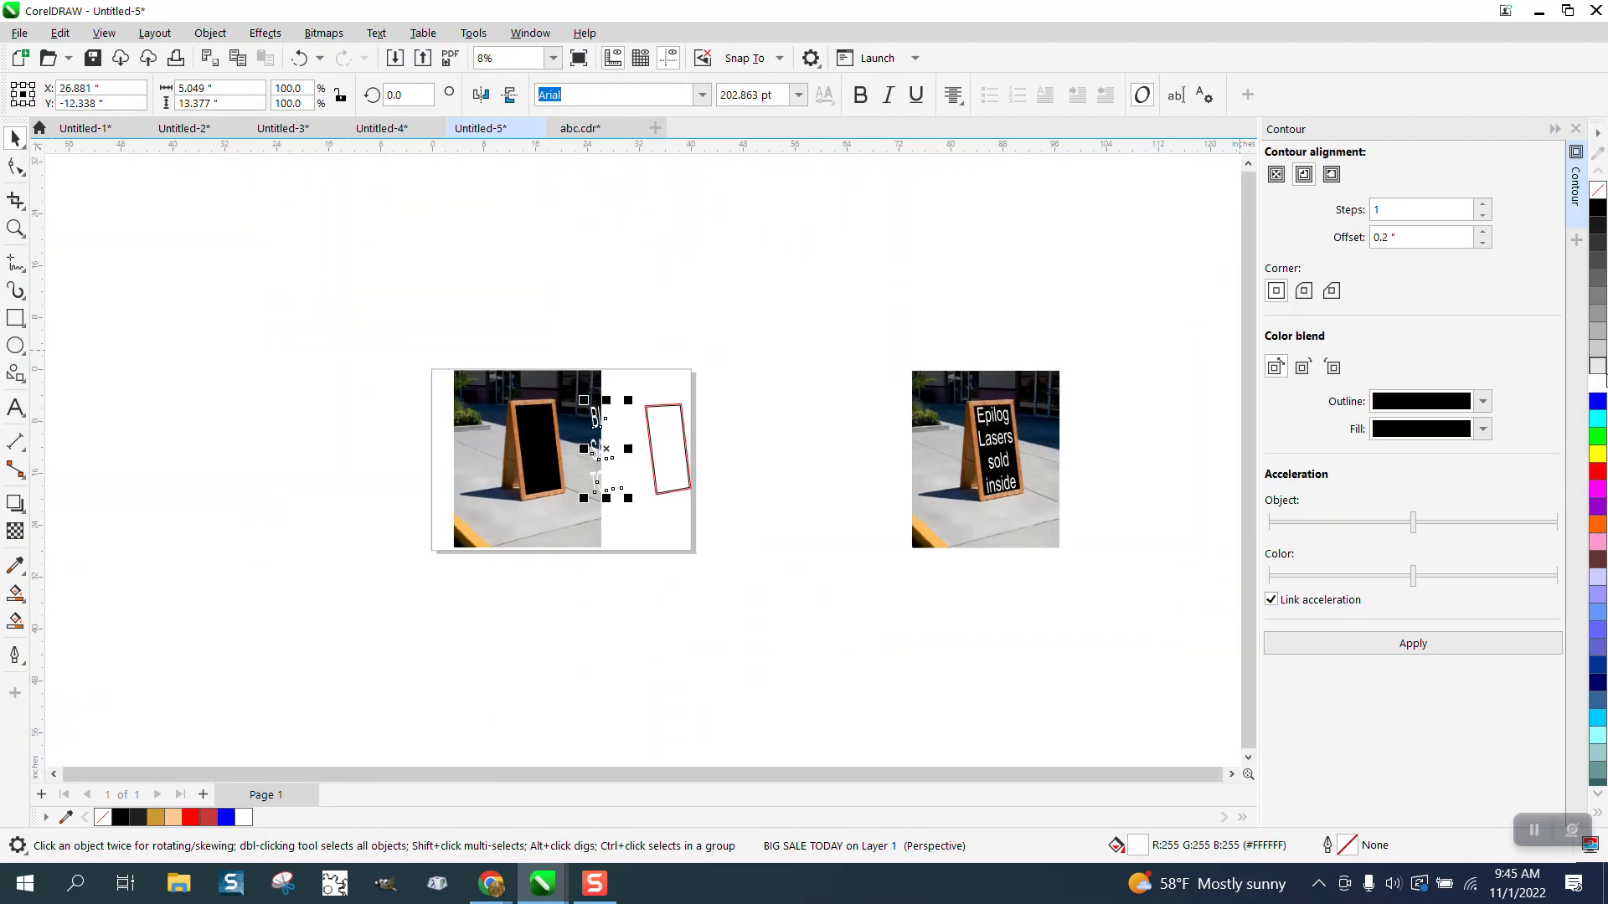
{"action": "key", "text": "Left"}
{"action": "left_click", "coordinate": [15, 229]}
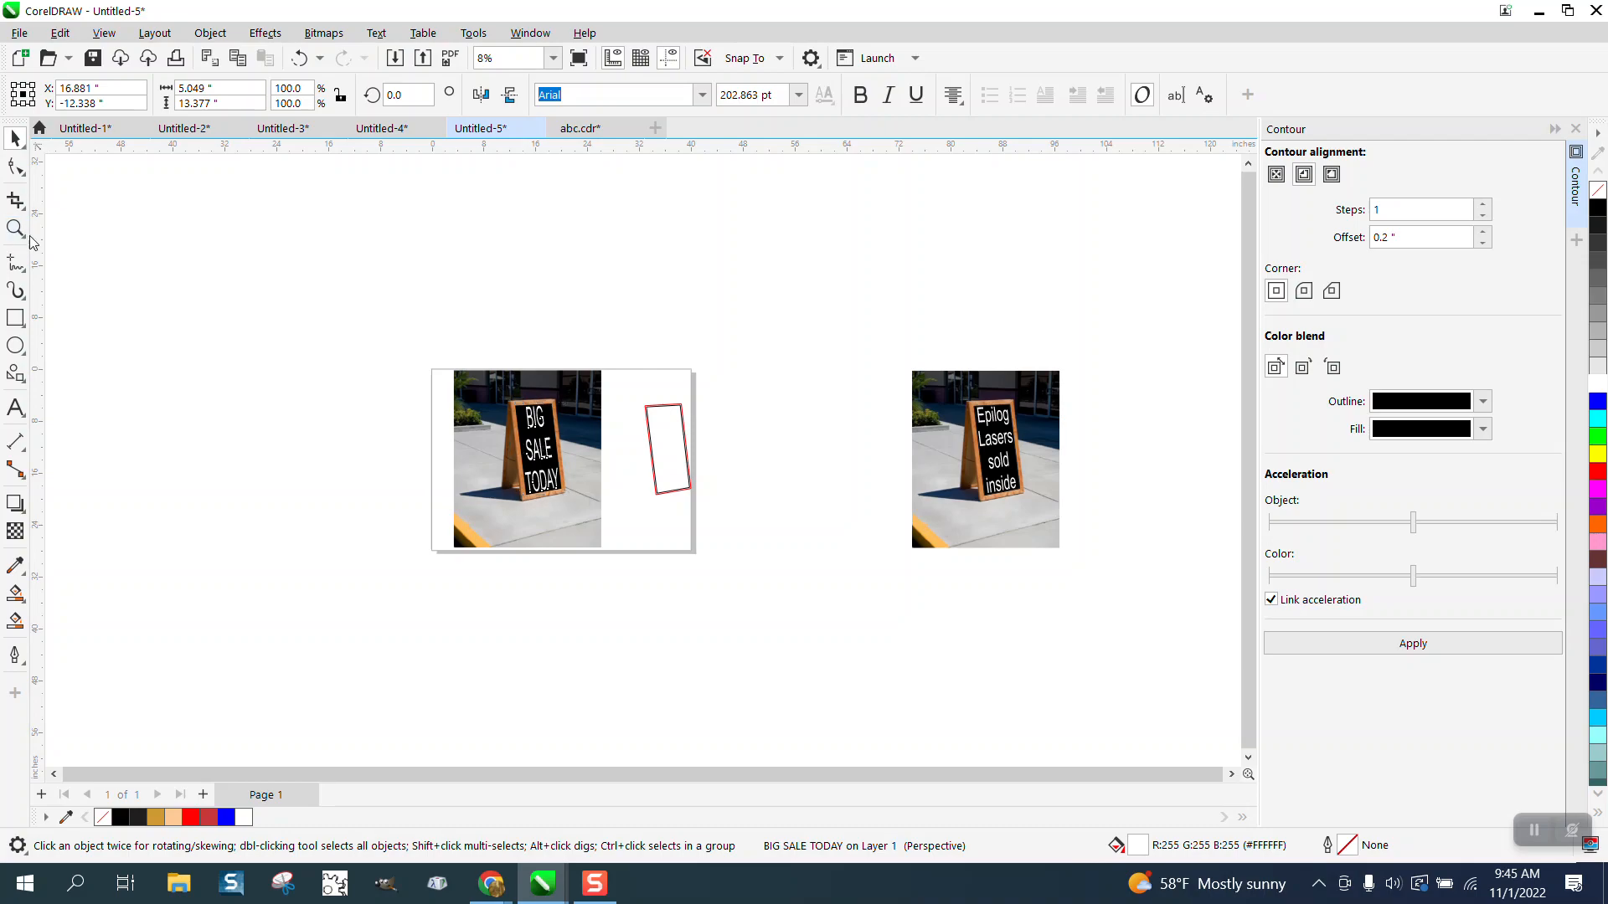
{"action": "left_click_drag", "start_coordinate": [422, 334], "coordinate": [670, 596]}
{"action": "left_click", "coordinate": [16, 140]}
{"action": "left_click", "coordinate": [111, 201]}
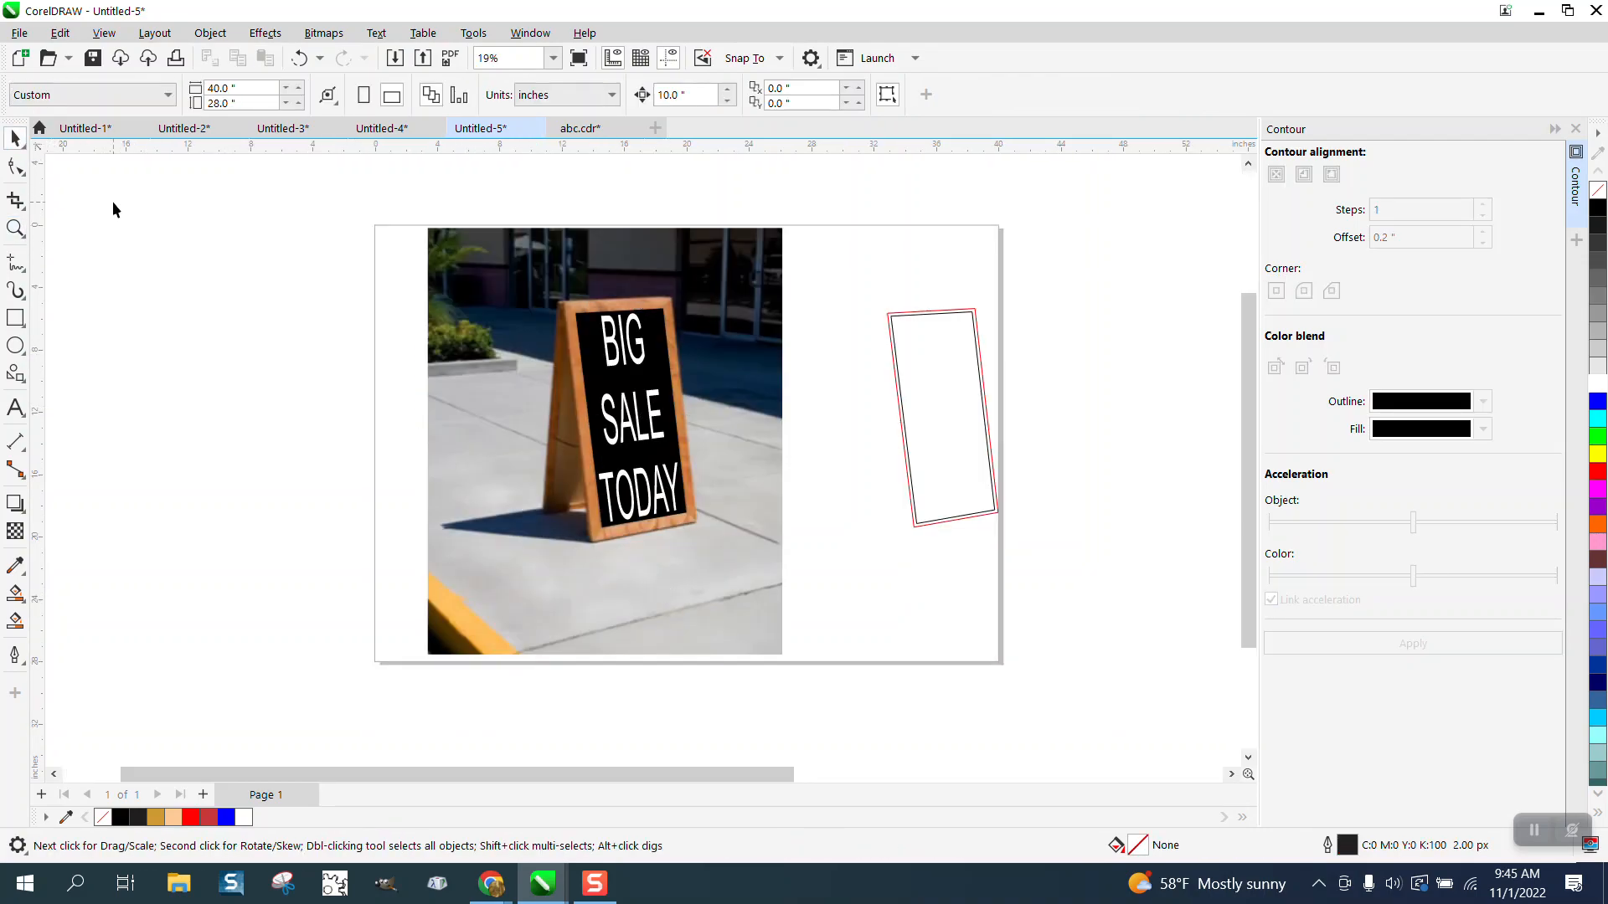
Delete the leftover red outline and its contour beside the photo.
{"action": "scroll", "coordinate": [227, 206], "scroll_direction": "down", "scroll_amount": 1}
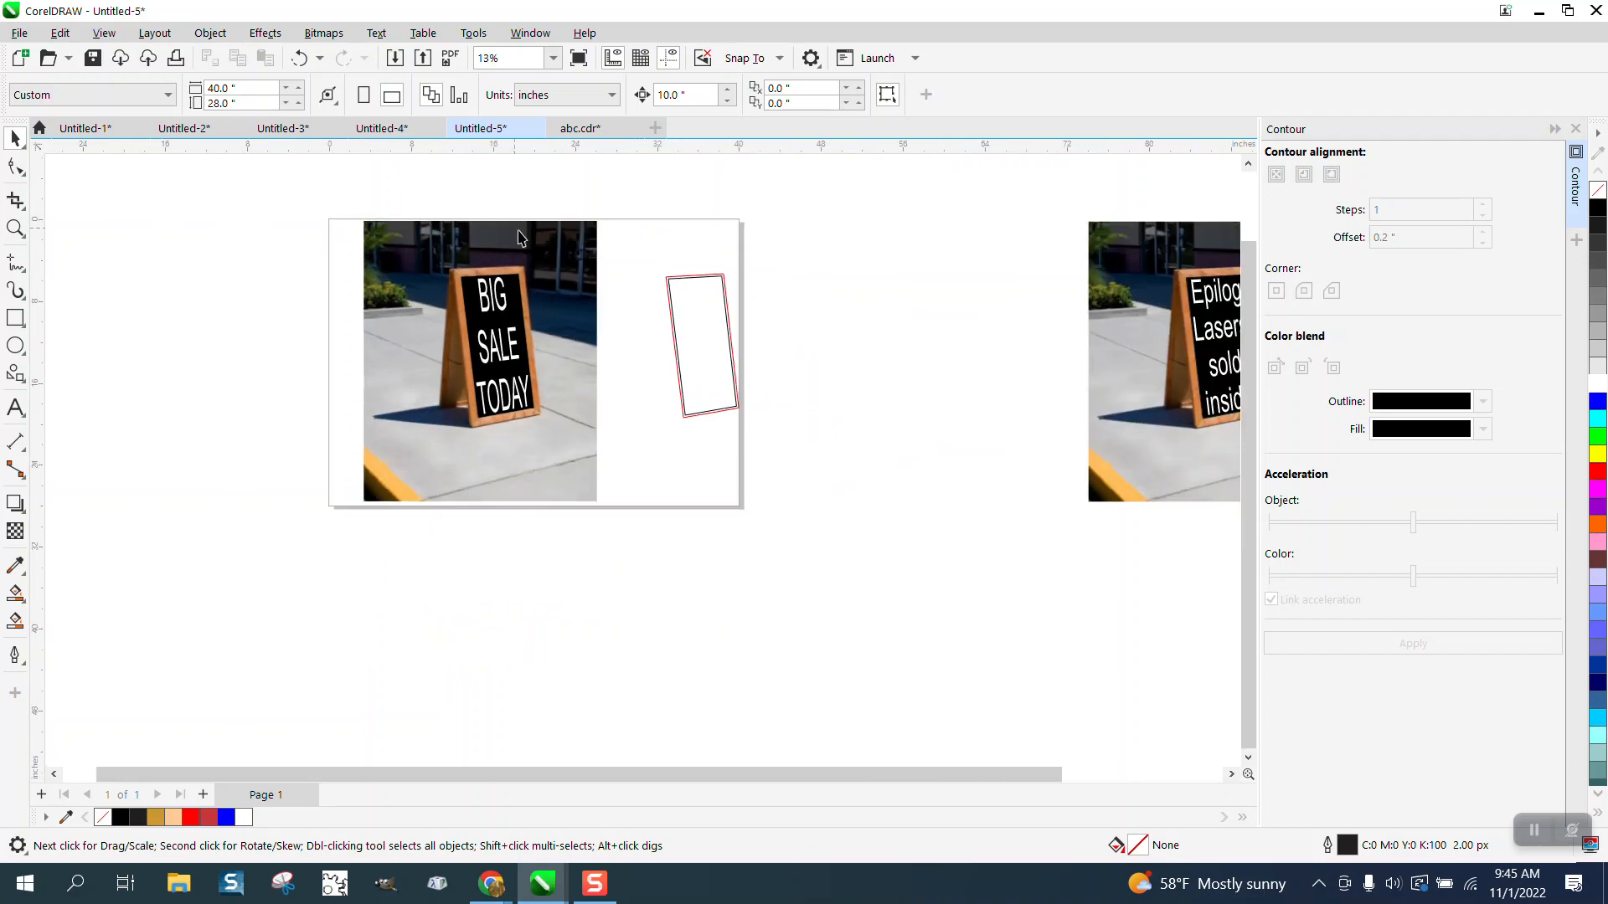
{"action": "left_click_drag", "start_coordinate": [816, 469], "coordinate": [816, 469]}
{"action": "key", "text": "Delete"}
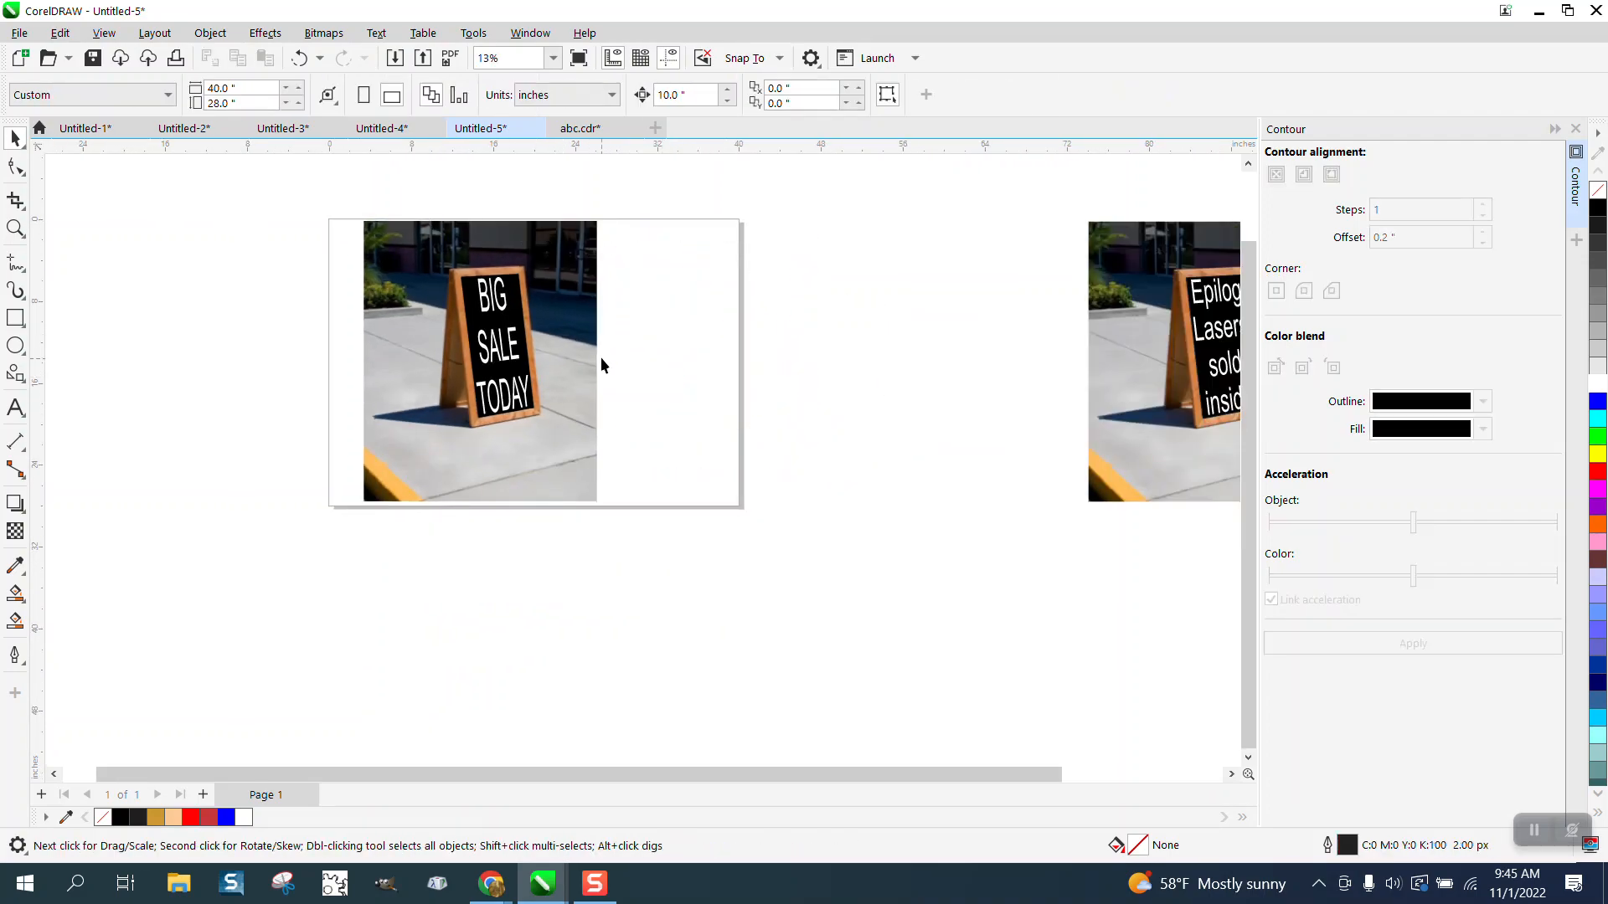
Move the Epilog Lasers mock-up 40 inches left so it sits beside the new sign for comparison.
{"action": "scroll", "coordinate": [429, 312], "scroll_direction": "down", "scroll_amount": 1}
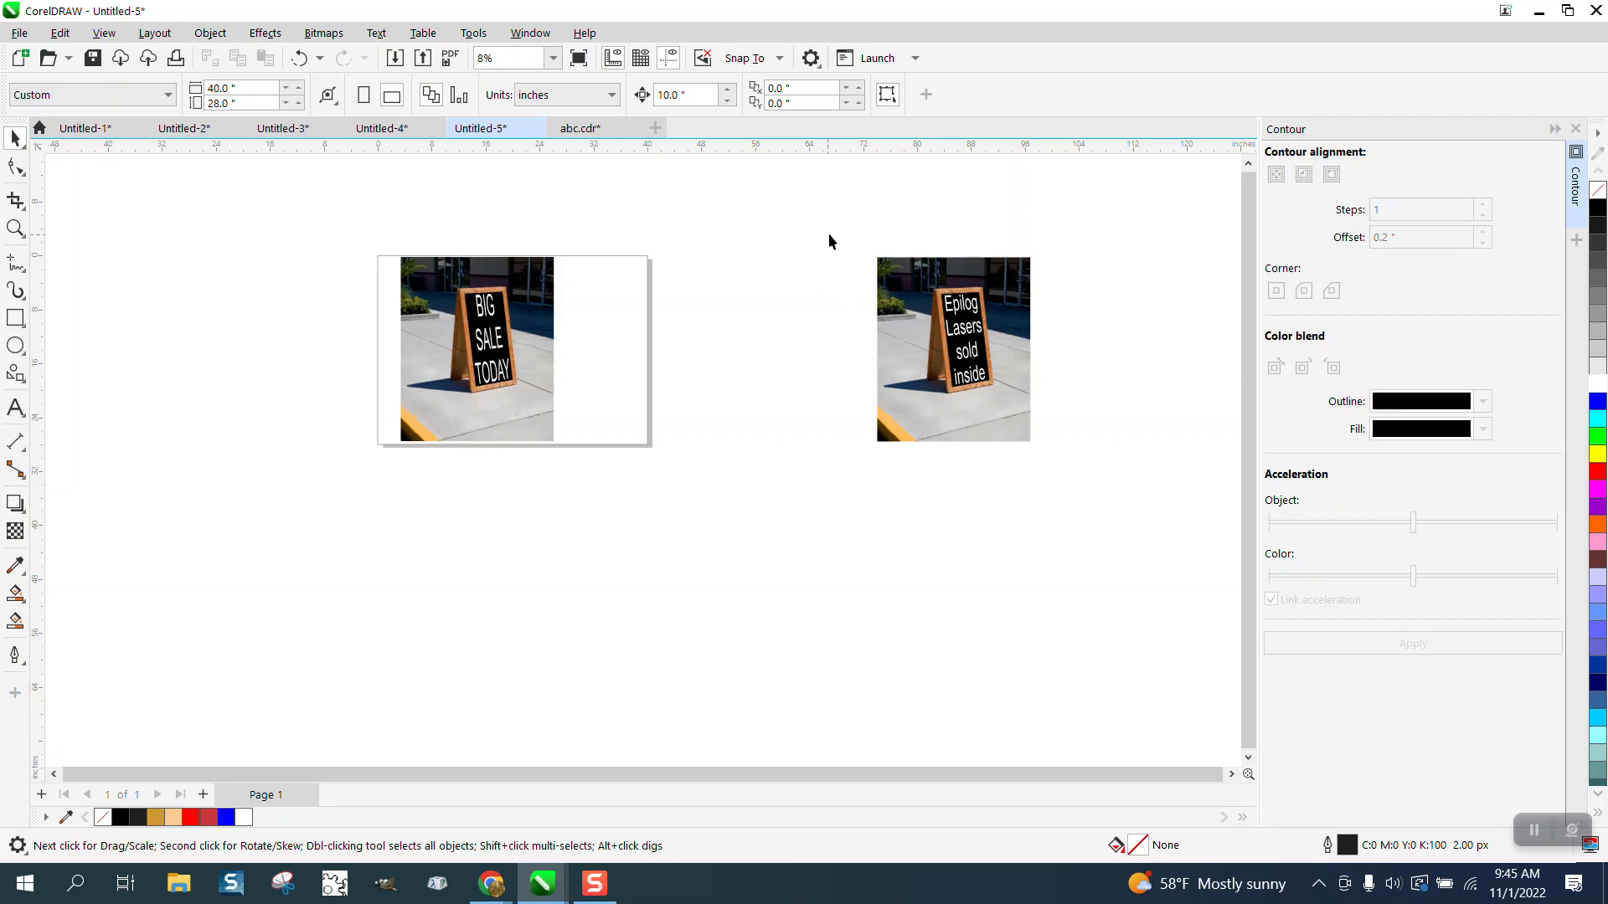
{"action": "left_click_drag", "start_coordinate": [1077, 465], "coordinate": [1080, 466]}
{"action": "key", "text": "Left"}
{"action": "key", "text": "Left"}
{"action": "key", "text": "Left"}
{"action": "key", "text": "Left"}
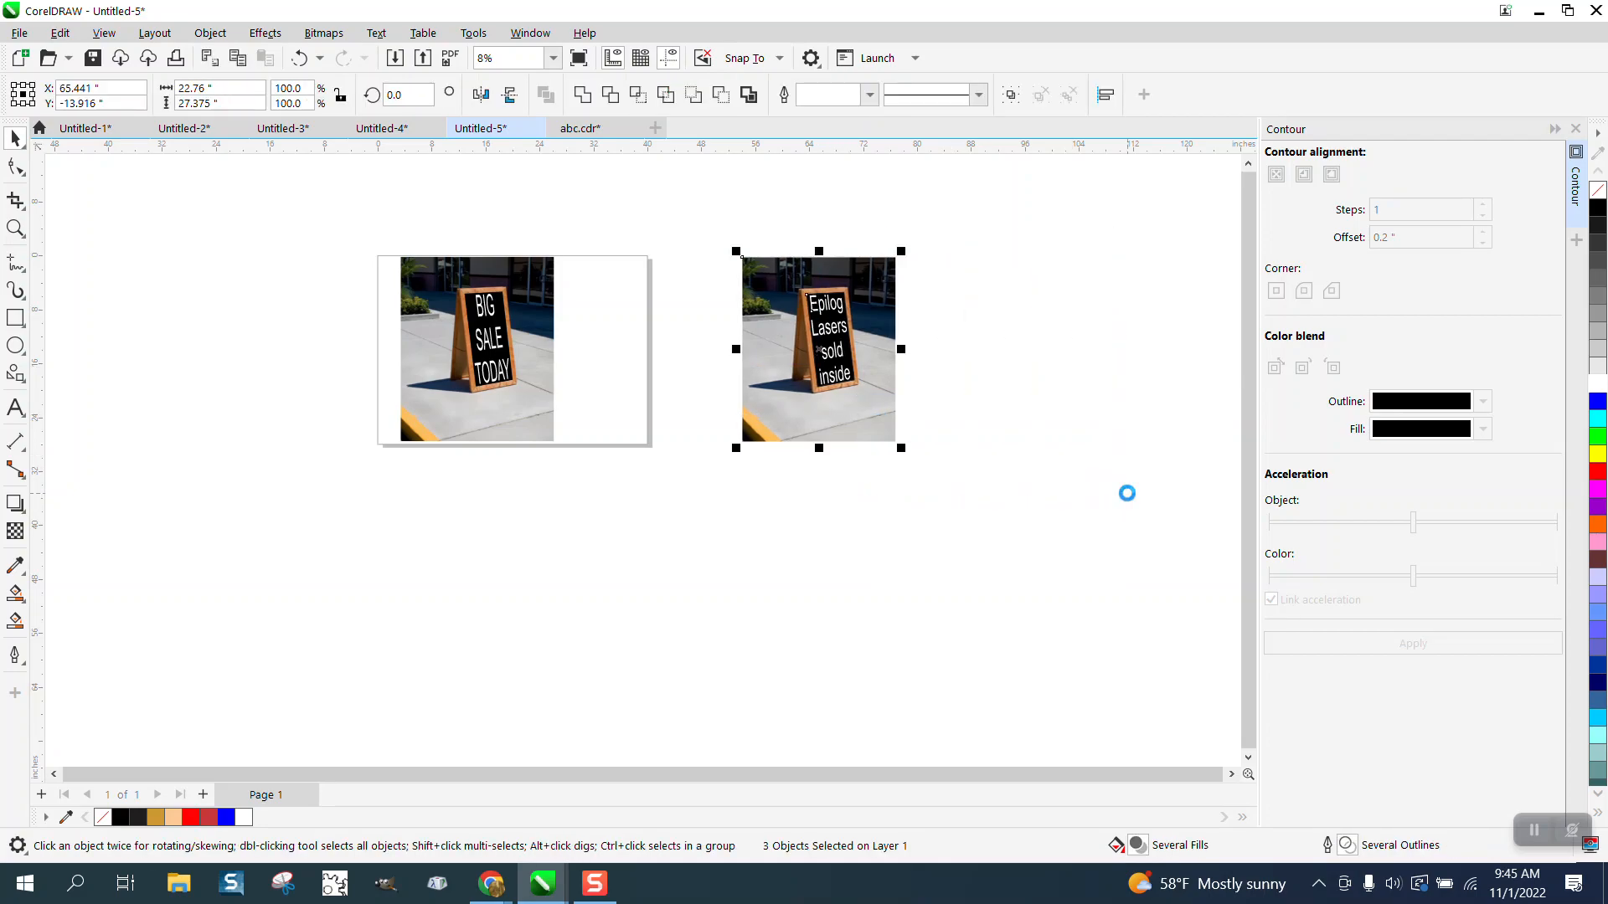
{"action": "left_click", "coordinate": [15, 227]}
{"action": "left_click_drag", "start_coordinate": [417, 261], "coordinate": [919, 525]}
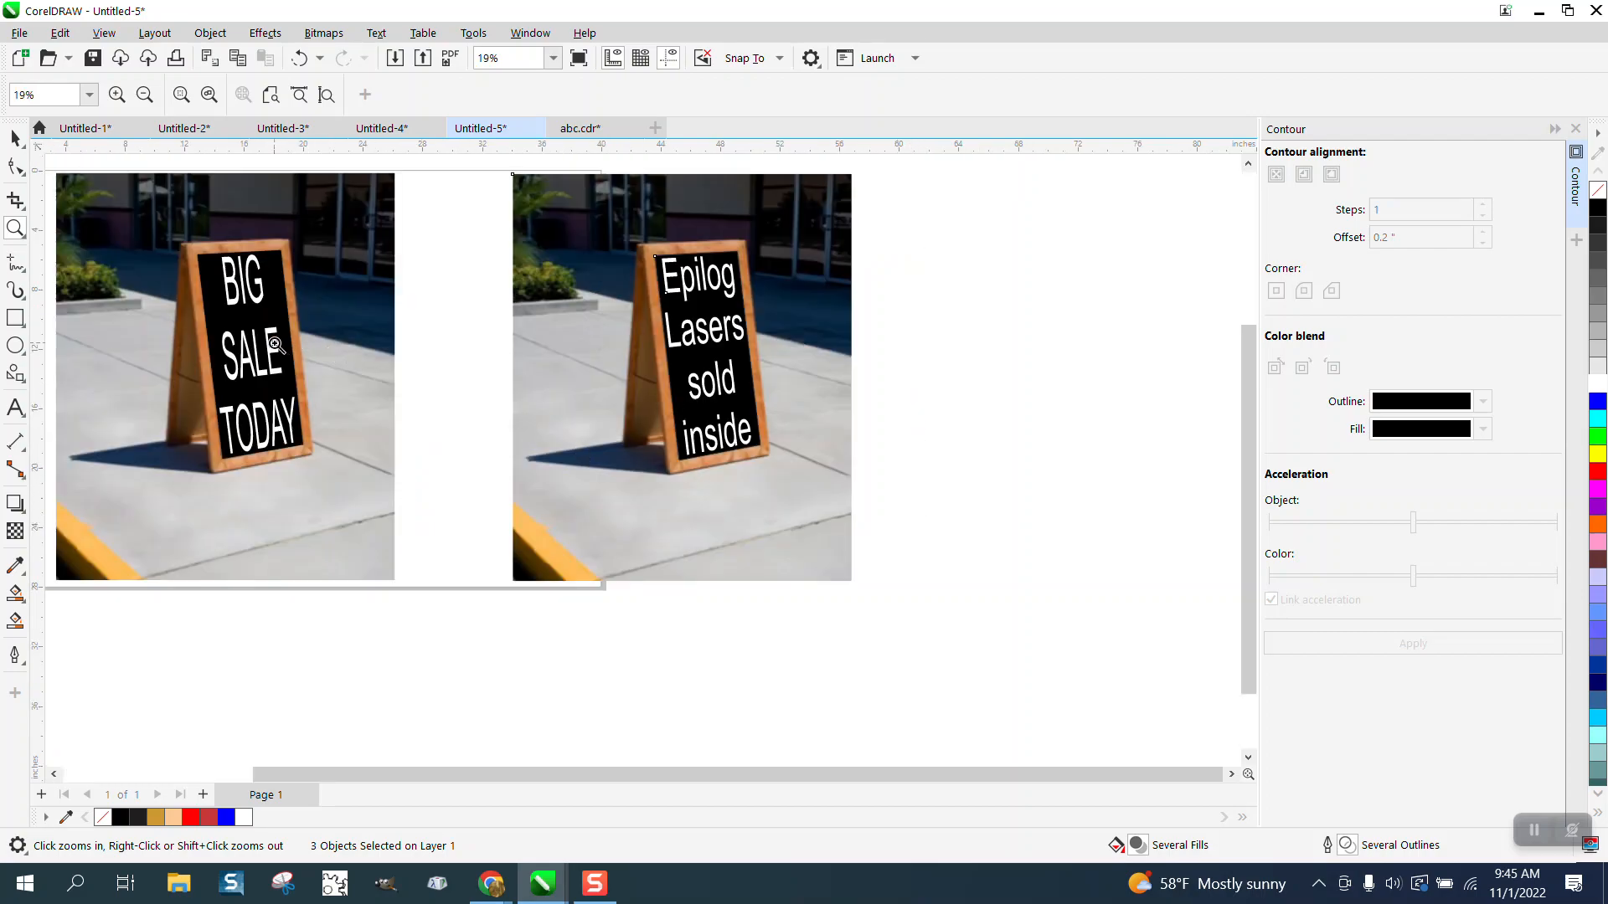